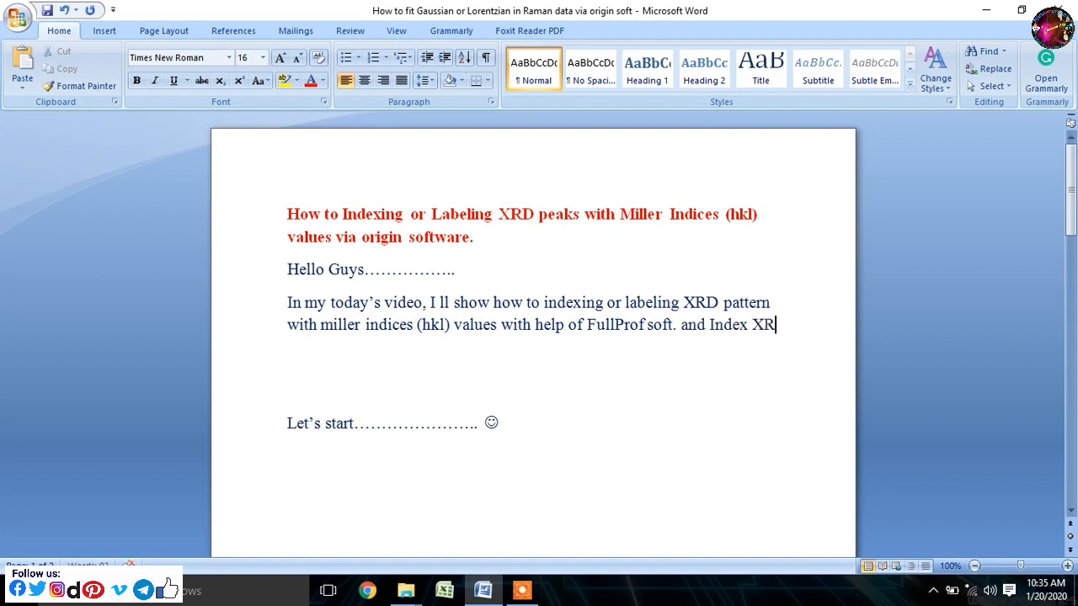
# - Finish the introductory paragraph with "XRD peaks in origin software after employing Rietveld Refinement of XRD Pattern." and justify the paragraph
pyautogui.write('D peaks in origin software after employing')
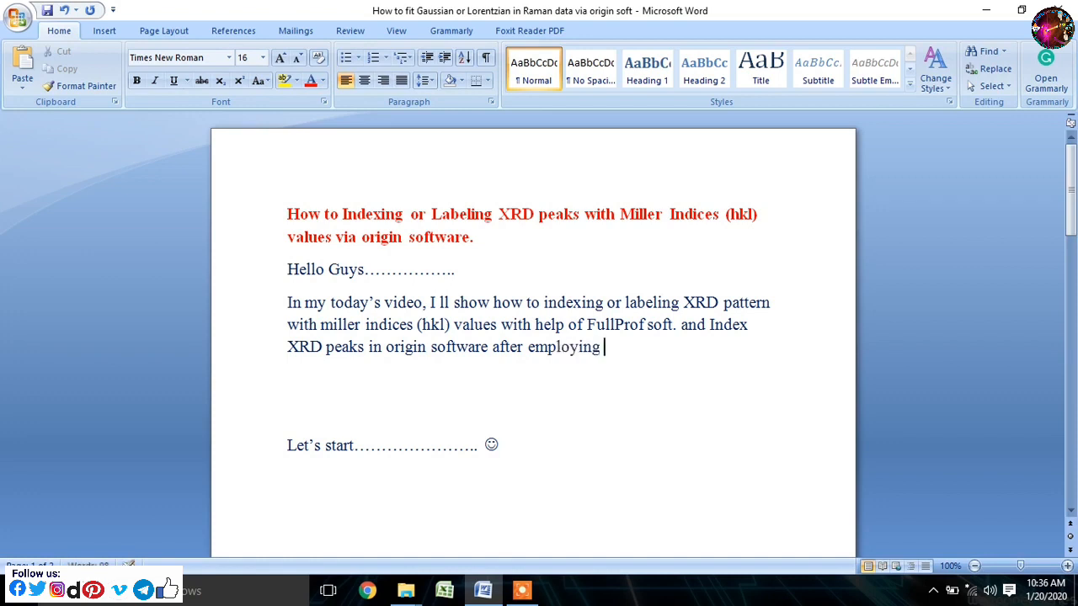
pyautogui.write('Rietveld Refinement of XRD Pattern.')
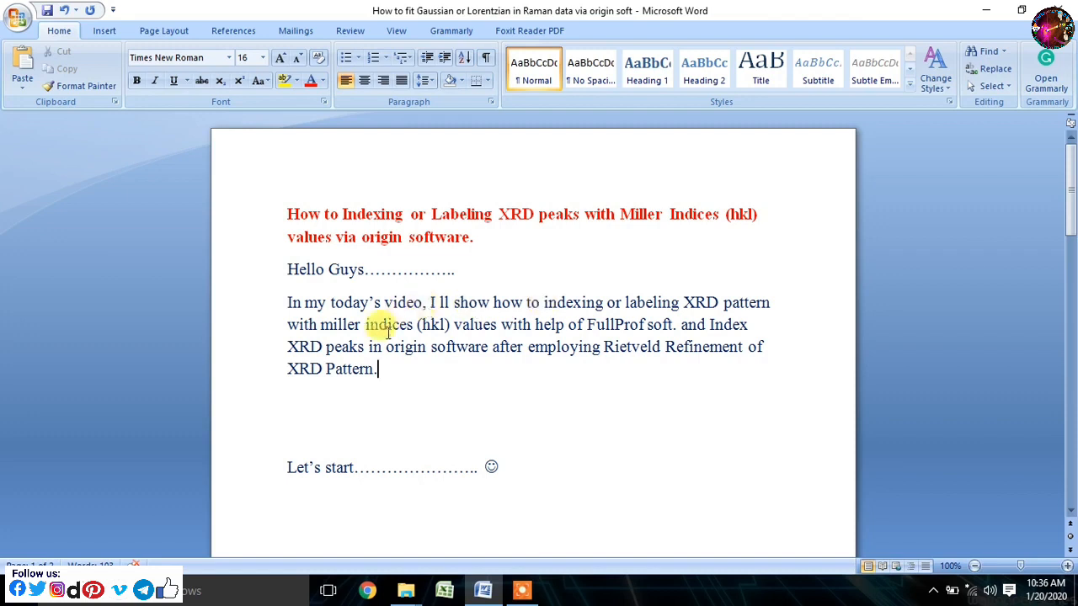
pyautogui.click(287, 306)
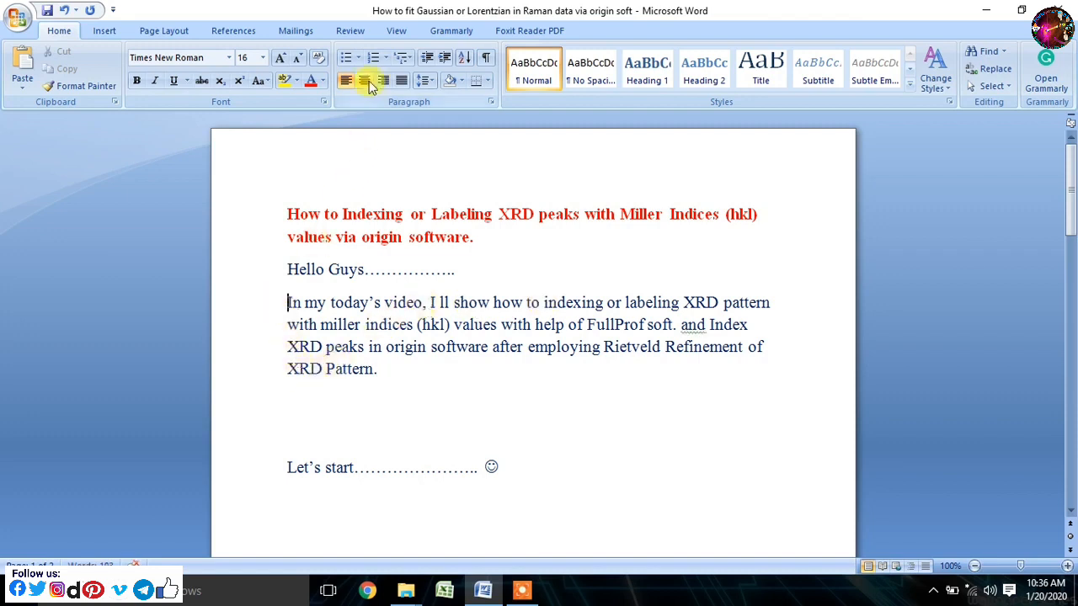
pyautogui.click(401, 81)
# - Delete the blank lines between "Let's start" and the "1st open FullProf soft." instruction
pyautogui.click(404, 548)
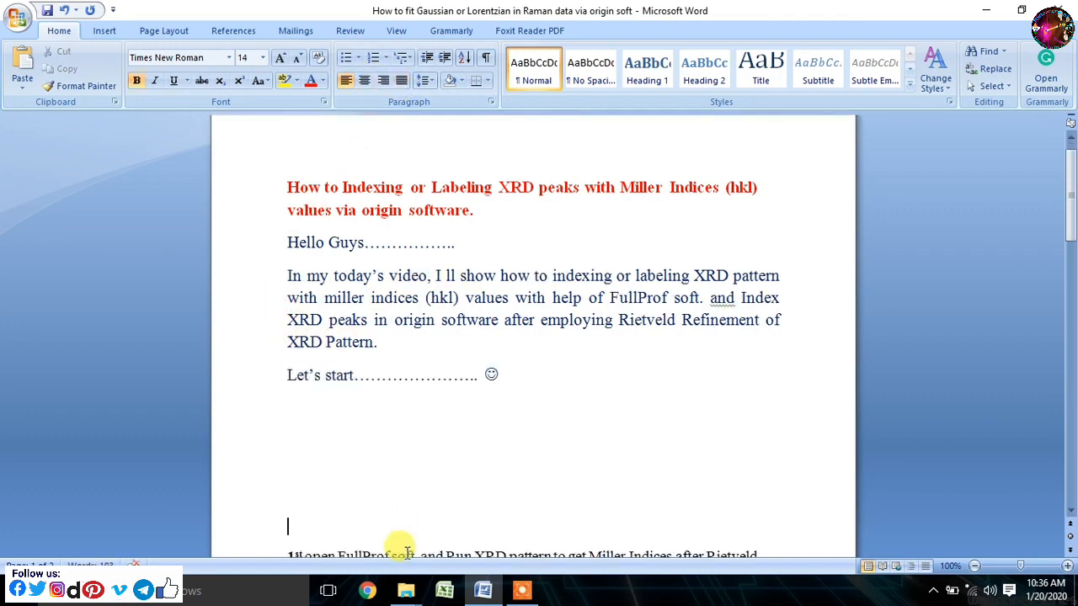
pyautogui.press('BackSpace')
pyautogui.press('BackSpace')
pyautogui.press('BackSpace')
pyautogui.press('BackSpace')
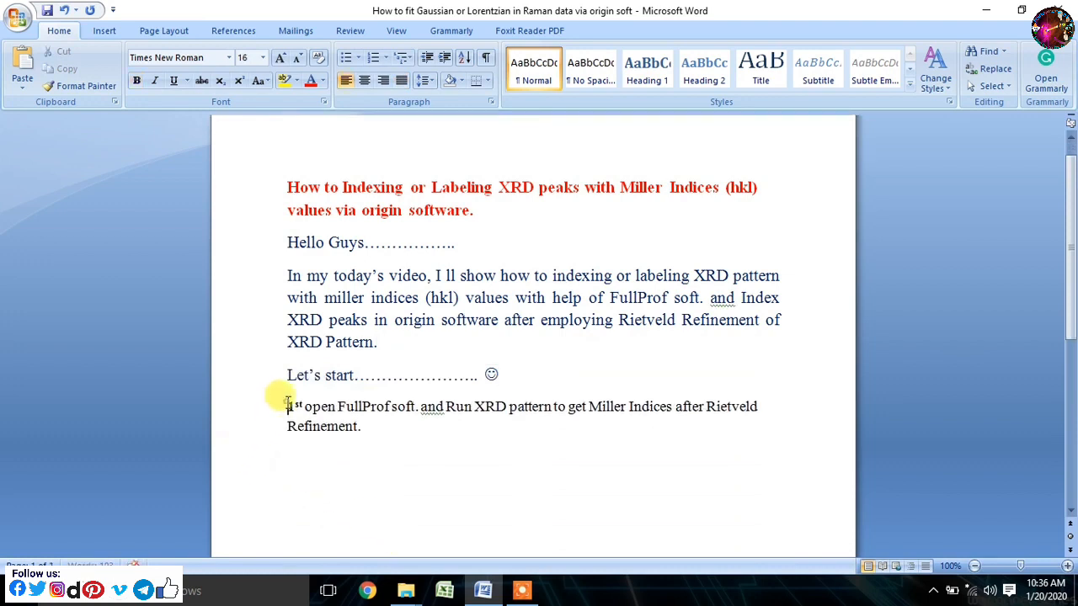
# - Add the line "2nd Open origin and start to do indexing" below the first instruction
pyautogui.moveTo(287, 404); pyautogui.dragTo(394, 409)
pyautogui.click(404, 455)
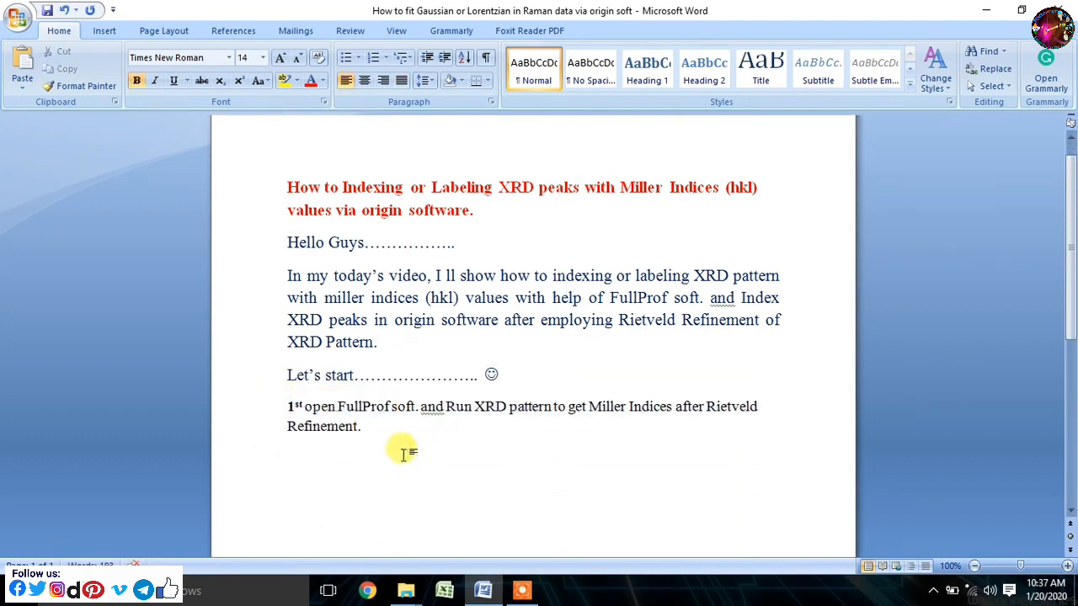
pyautogui.write('2nd ')
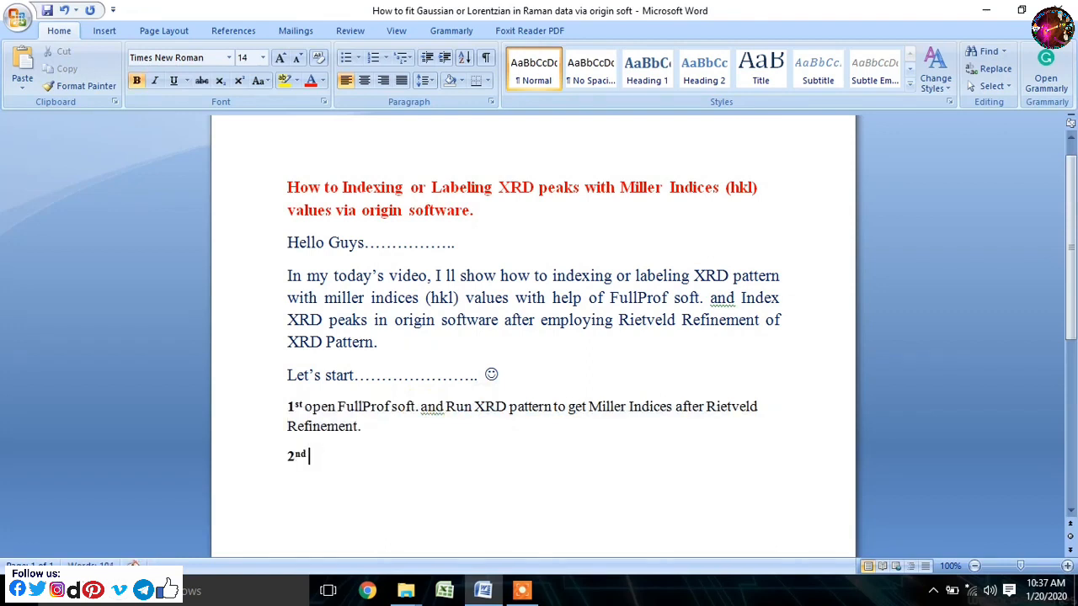
pyautogui.write('Open origin and start to do indexing')
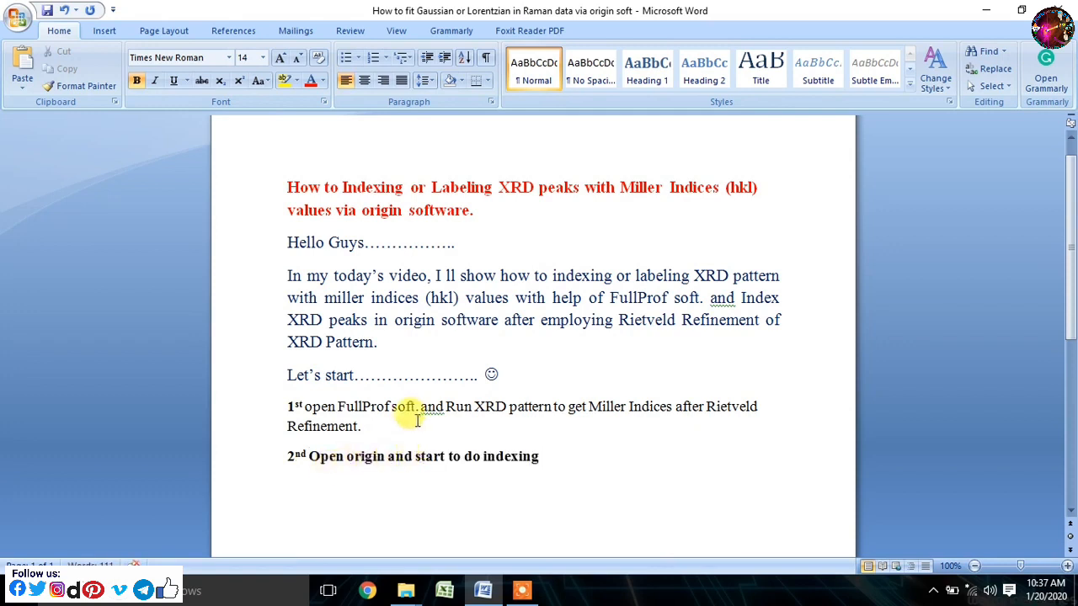
# - Minimise the document, launch the FullProf Suite and open its PCR file editor
pyautogui.click(983, 11)
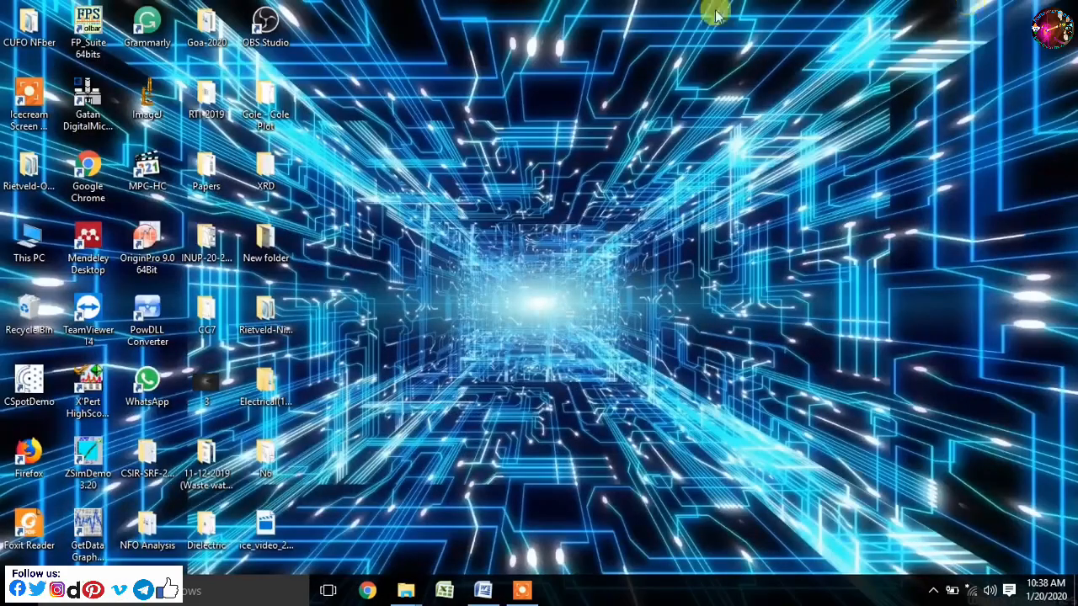
pyautogui.doubleClick(85, 15)
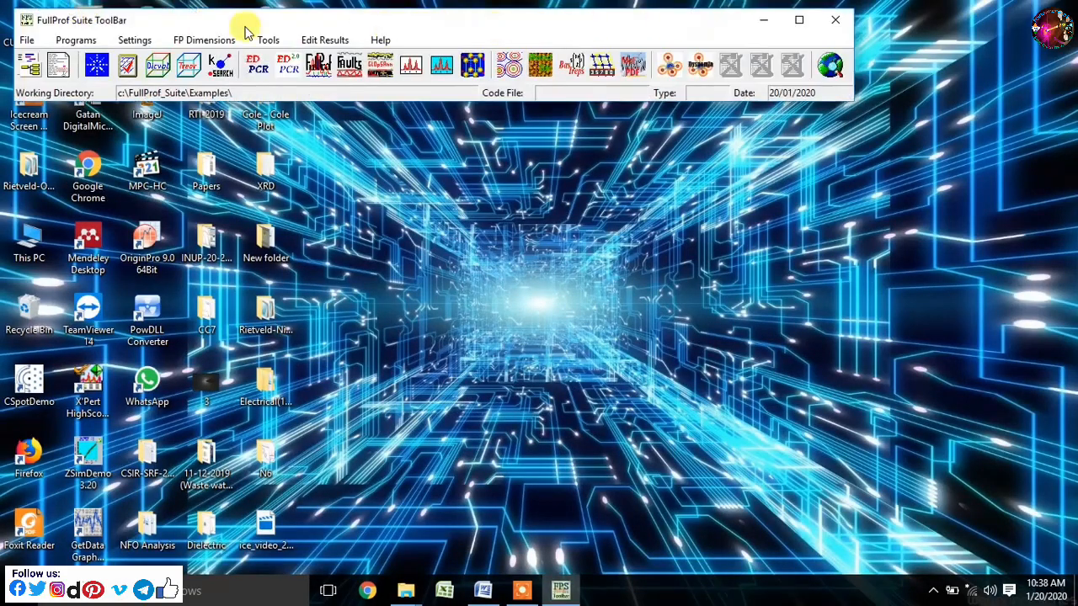
pyautogui.click(246, 70)
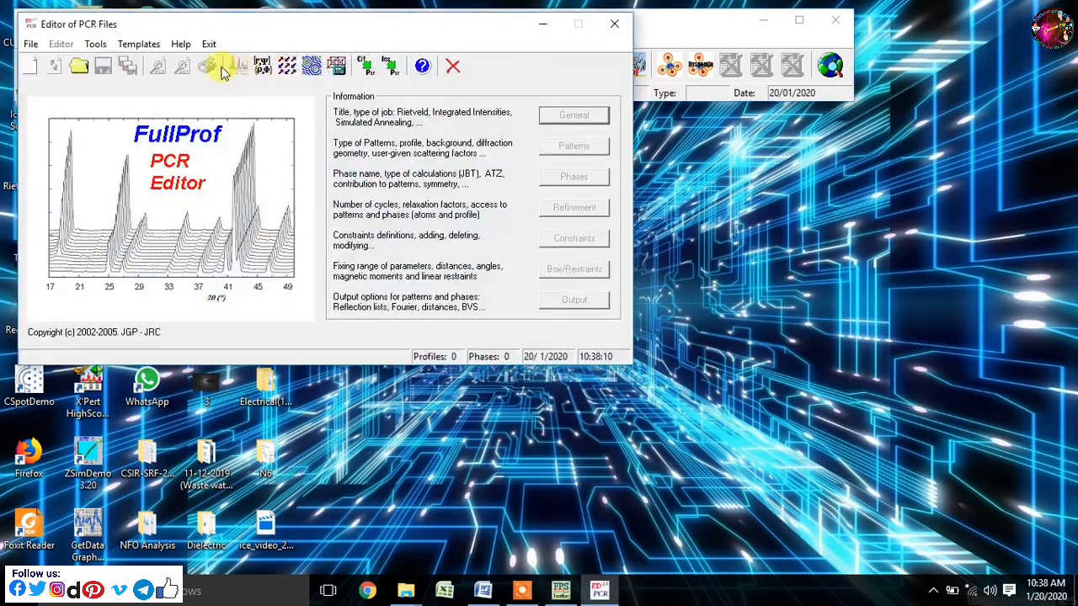
# - Load the NiFe2O4 PCR file from the N6 folder on the Desktop into the editor
pyautogui.click(78, 69)
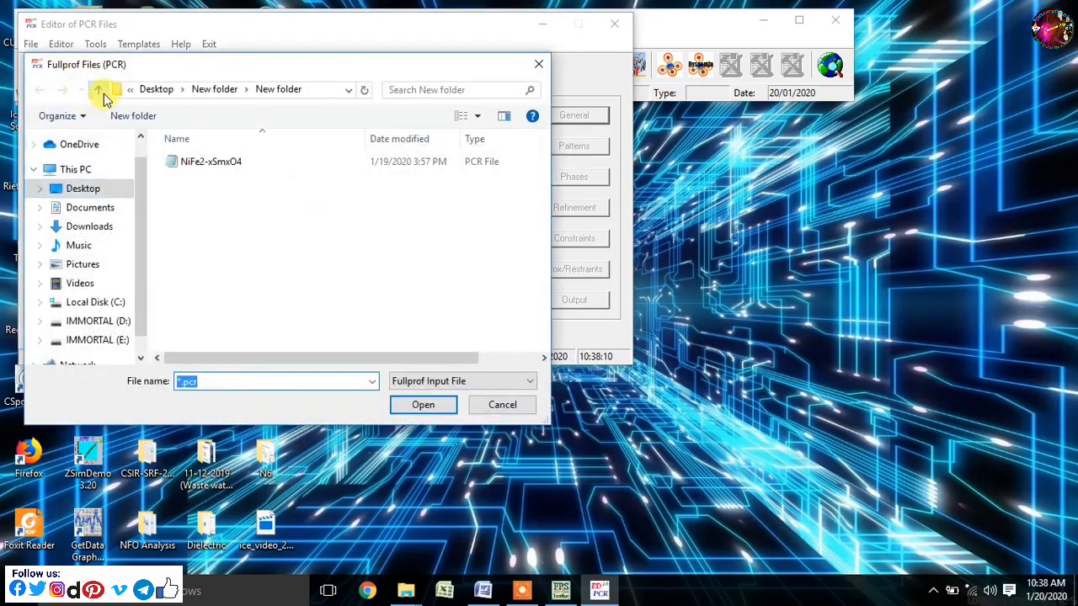
pyautogui.click(101, 91)
pyautogui.click(83, 188)
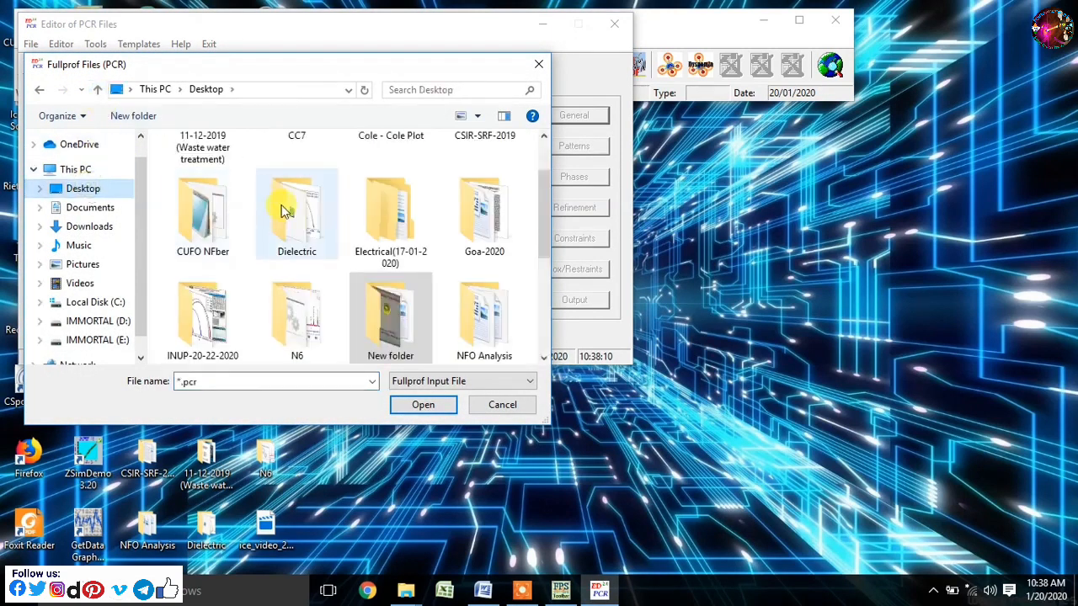
pyautogui.doubleClick(296, 320)
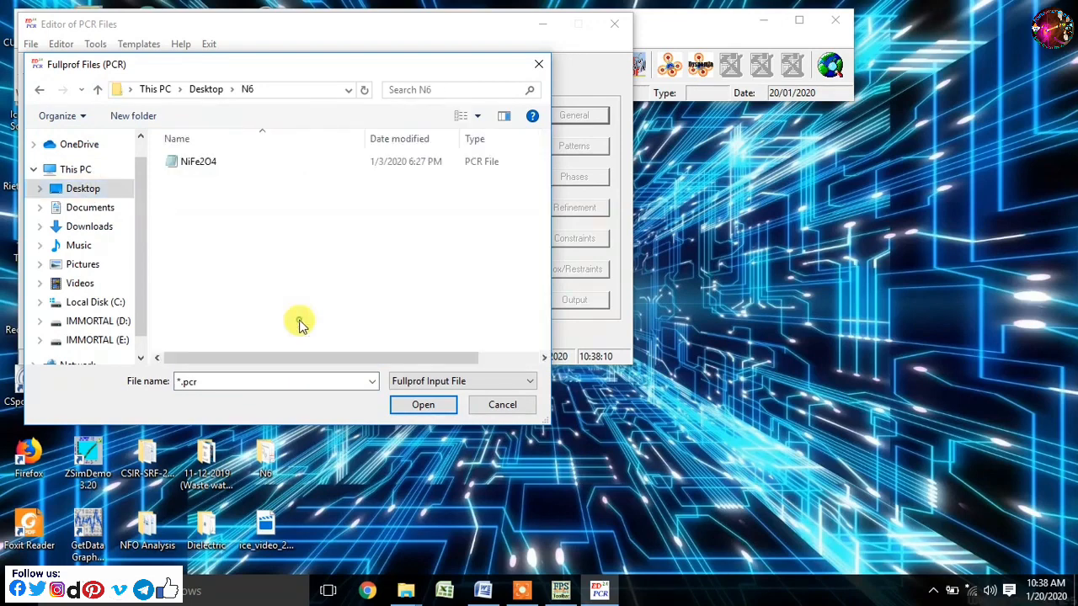
pyautogui.click(217, 171)
pyautogui.click(420, 405)
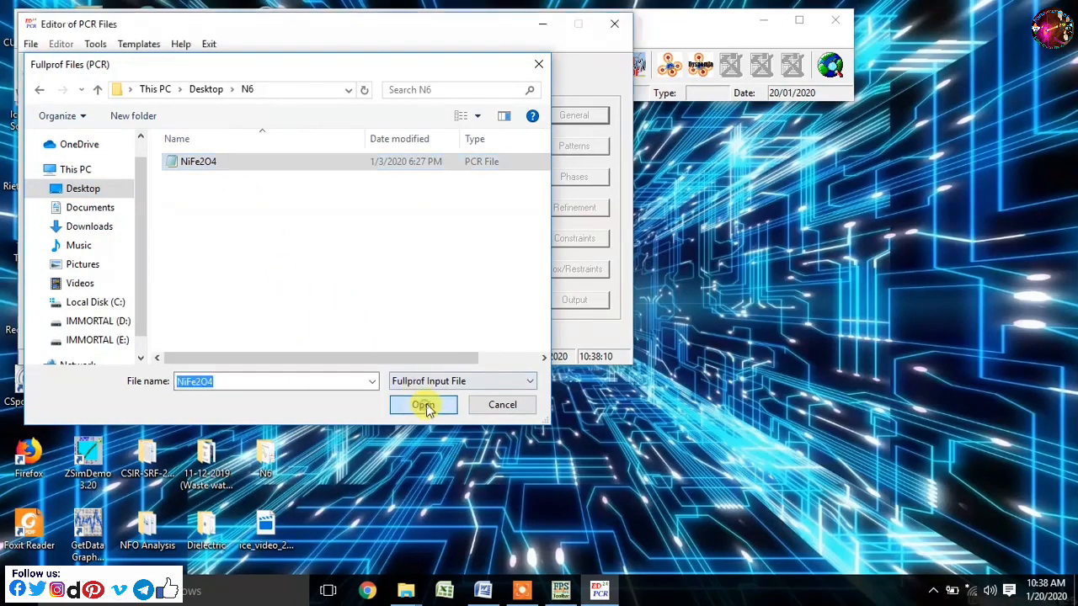
# - Run FullProf on the loaded NiFe2O4 file, then exit the program and close the PCR editor
pyautogui.click(238, 66)
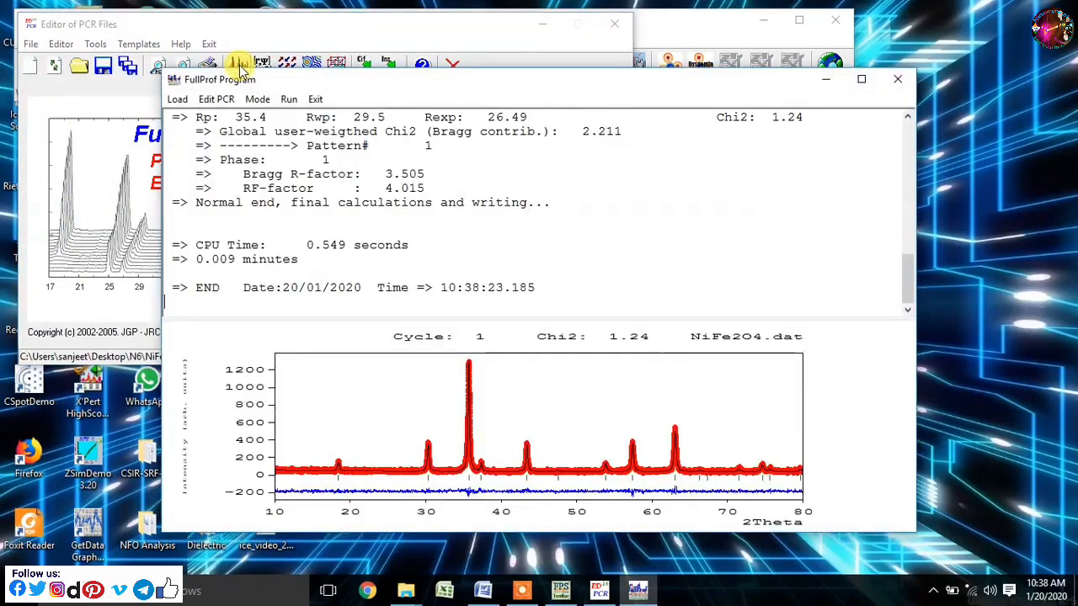
pyautogui.click(317, 98)
pyautogui.click(518, 355)
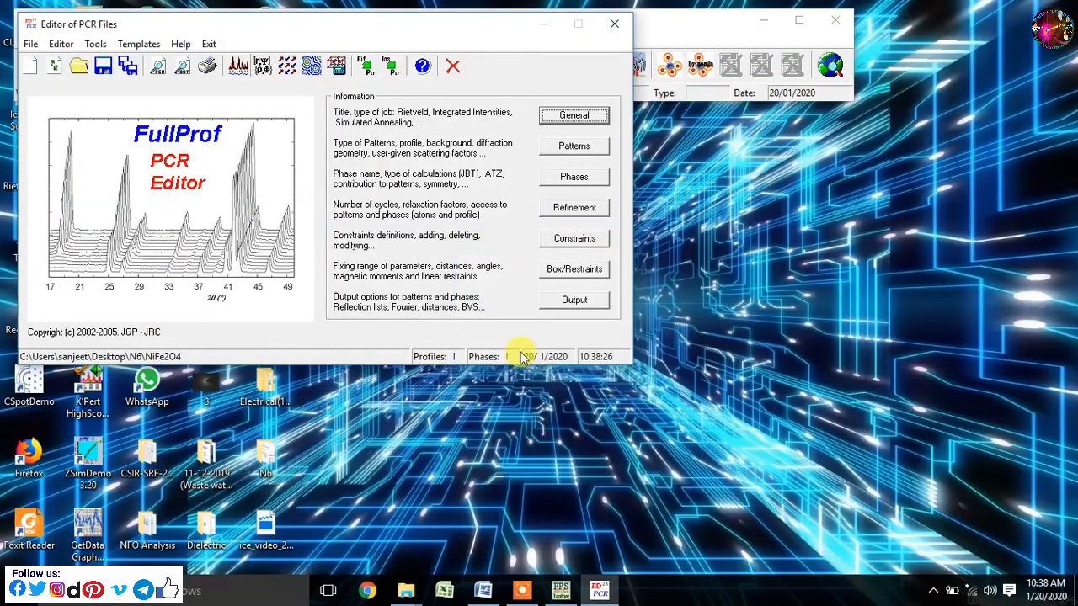
pyautogui.click(624, 24)
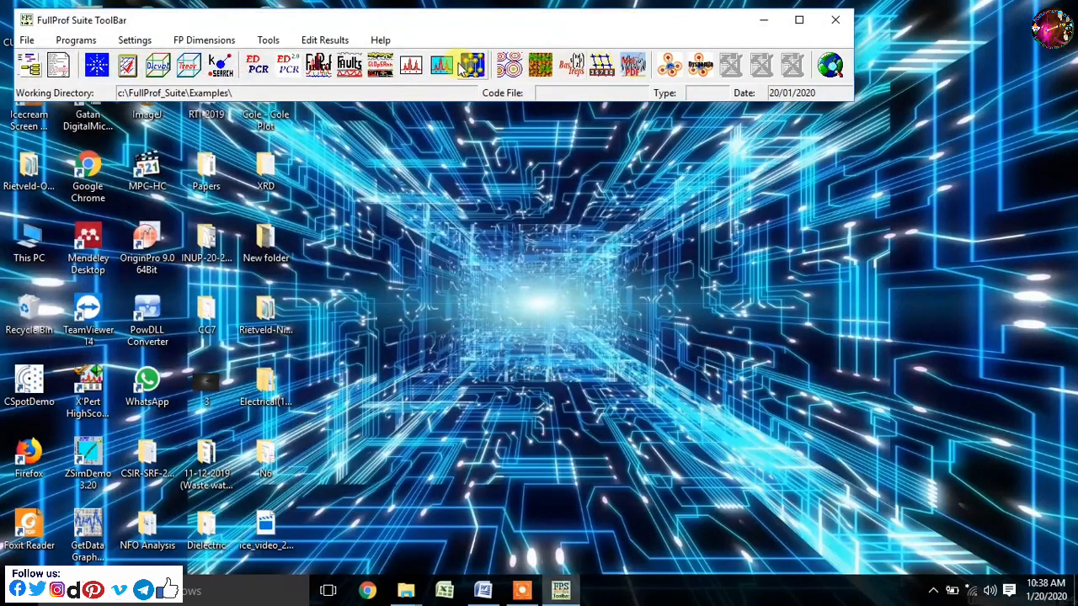
# - Open WinPLOTR and run FullProf on the NiFe2O4 PCR file in the Desktop's N6 folder to plot the refined pattern
pyautogui.click(415, 65)
pyautogui.click(541, 92)
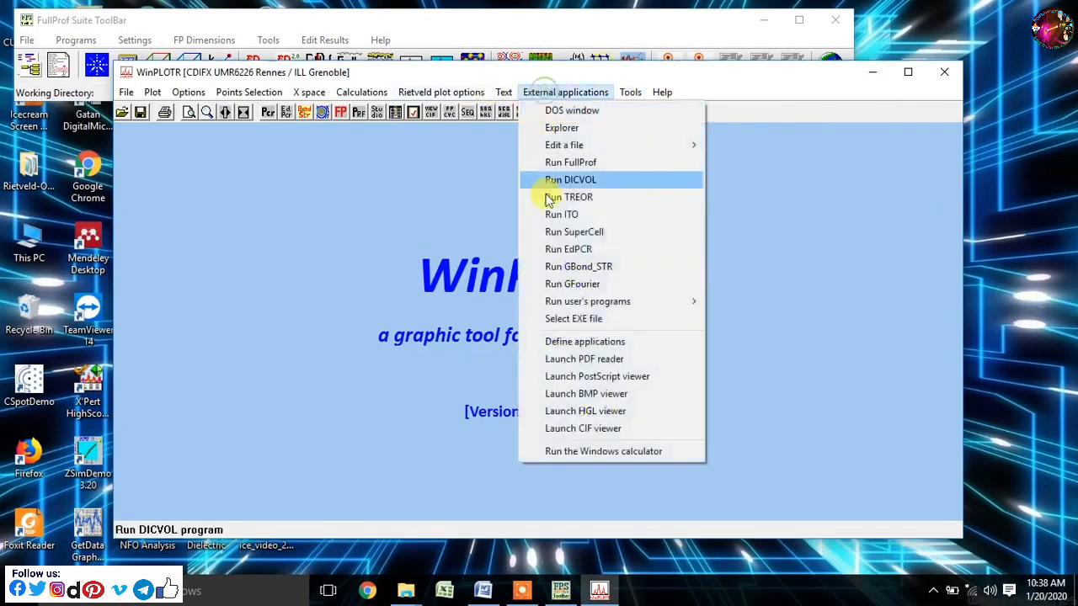
pyautogui.click(566, 164)
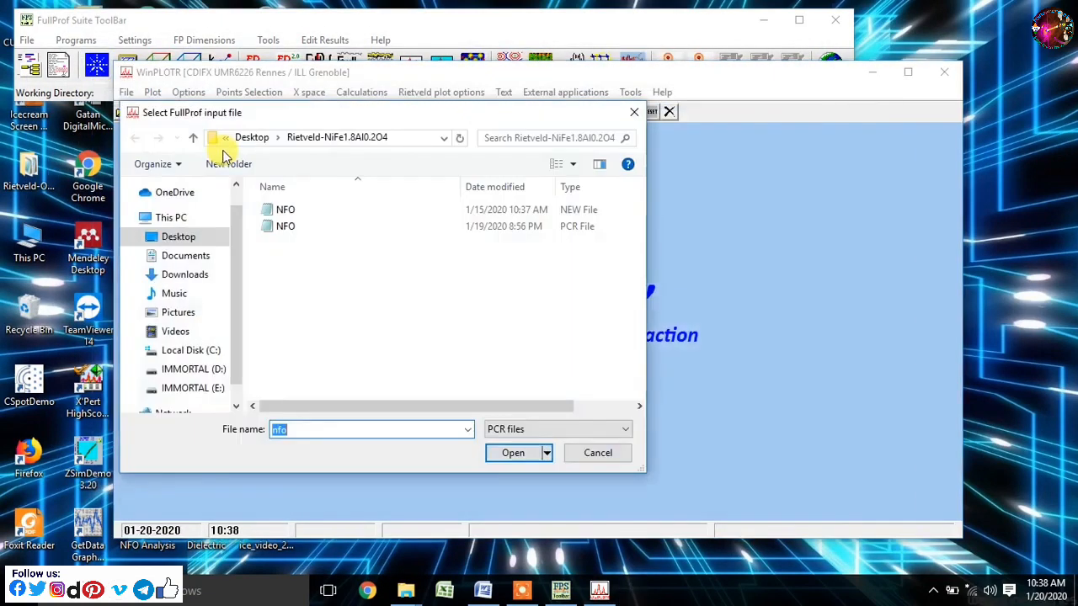
pyautogui.click(192, 239)
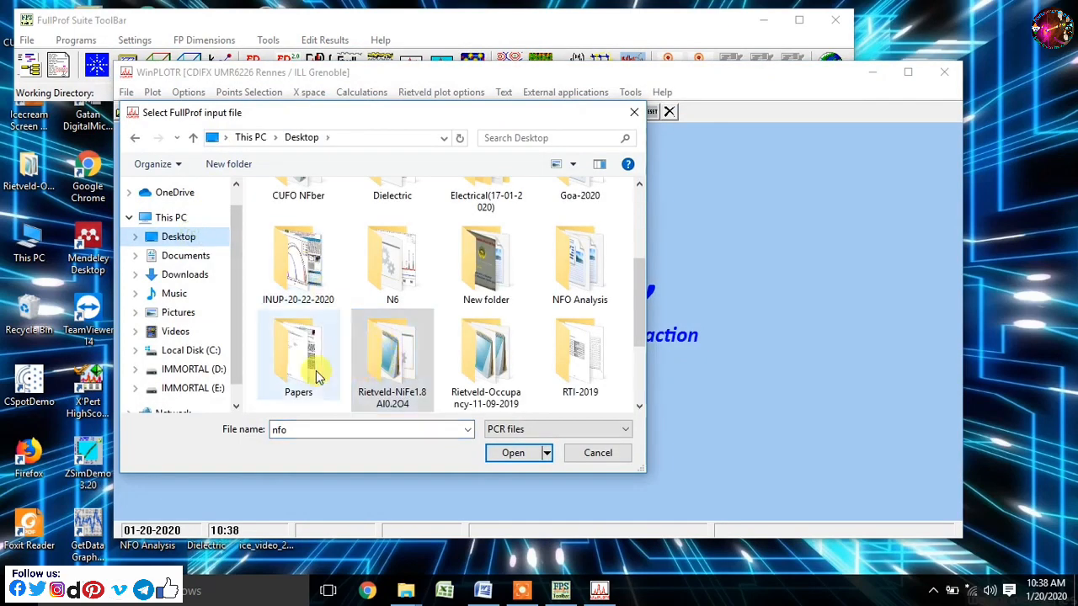
pyautogui.doubleClick(393, 267)
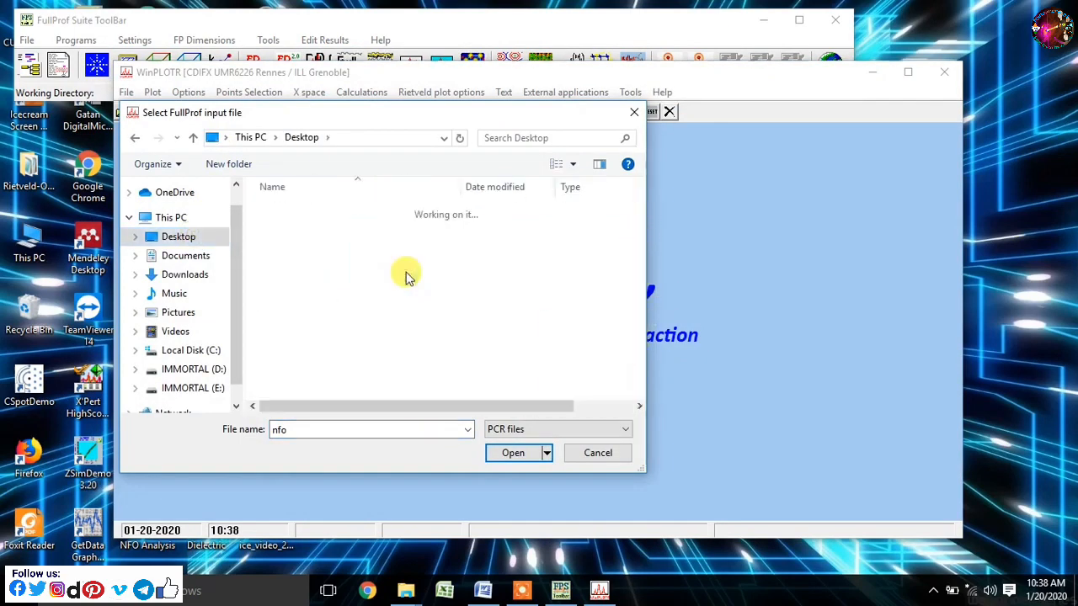
pyautogui.click(330, 227)
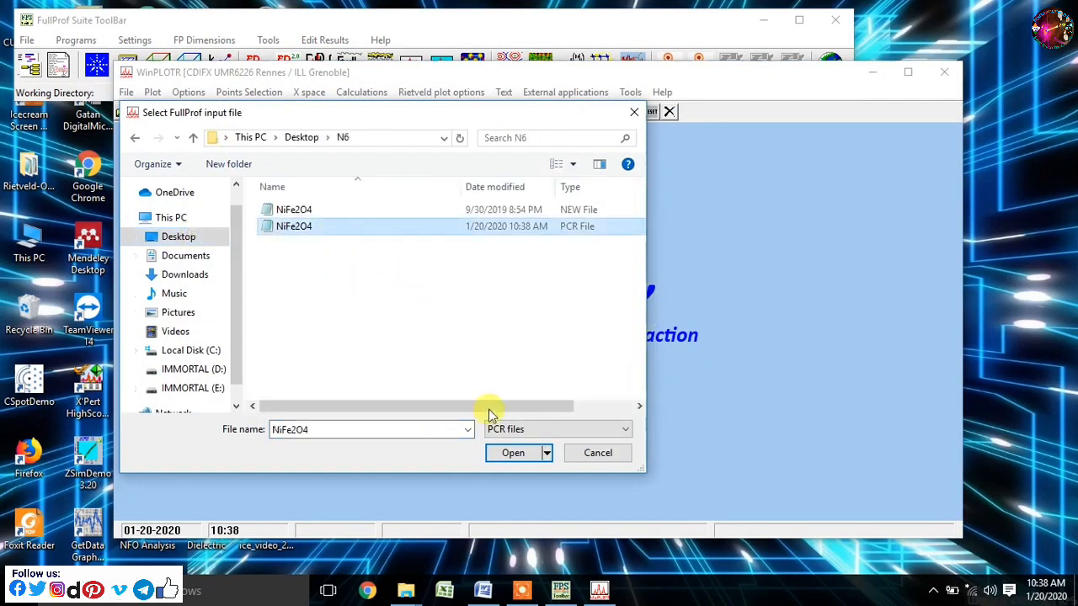
pyautogui.click(512, 453)
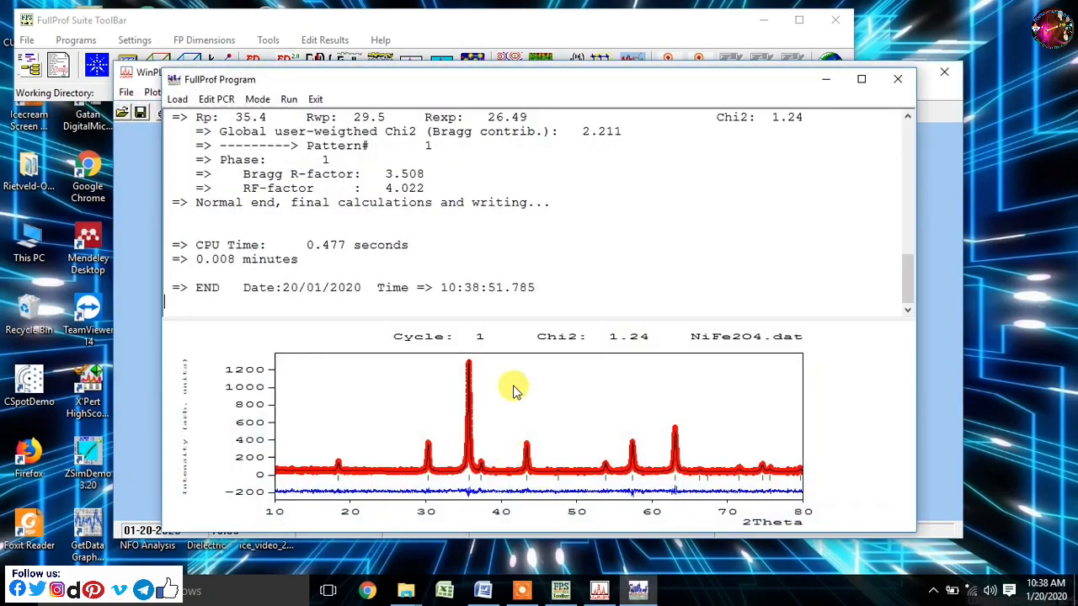
pyautogui.click(316, 99)
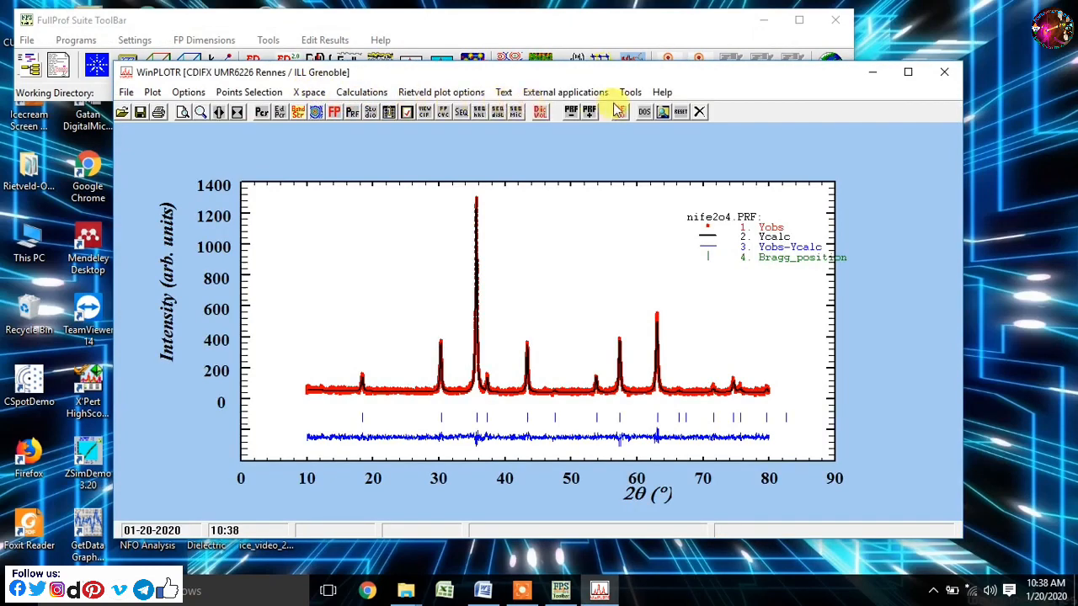
# - Set the plot's X range from 10 to 70 and write the reflexions text on the peaks
pyautogui.click(152, 91)
pyautogui.click(171, 107)
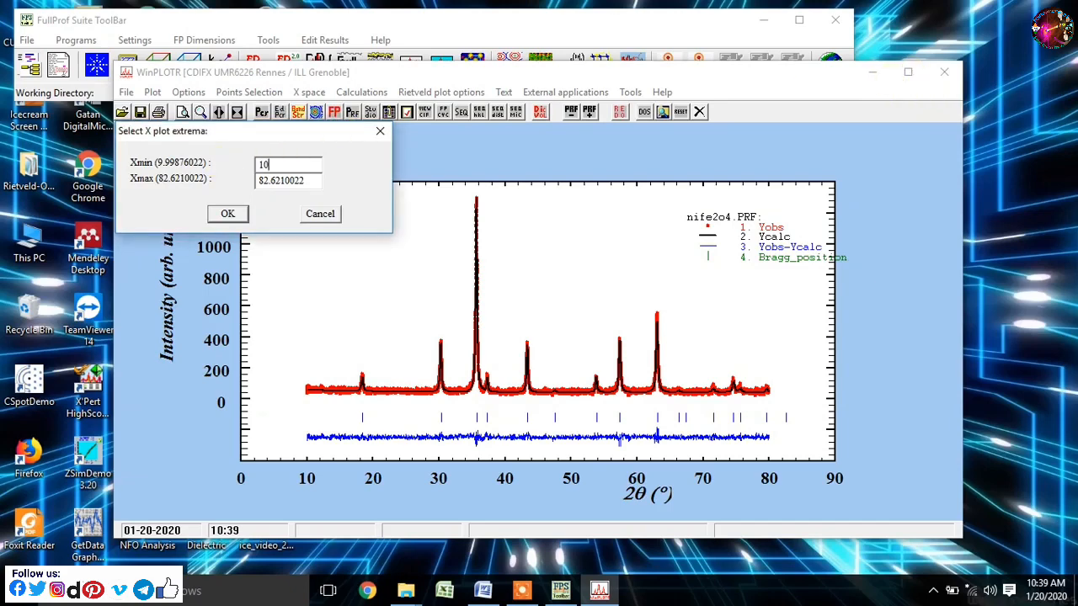
pyautogui.moveTo(310, 180); pyautogui.dragTo(251, 181)
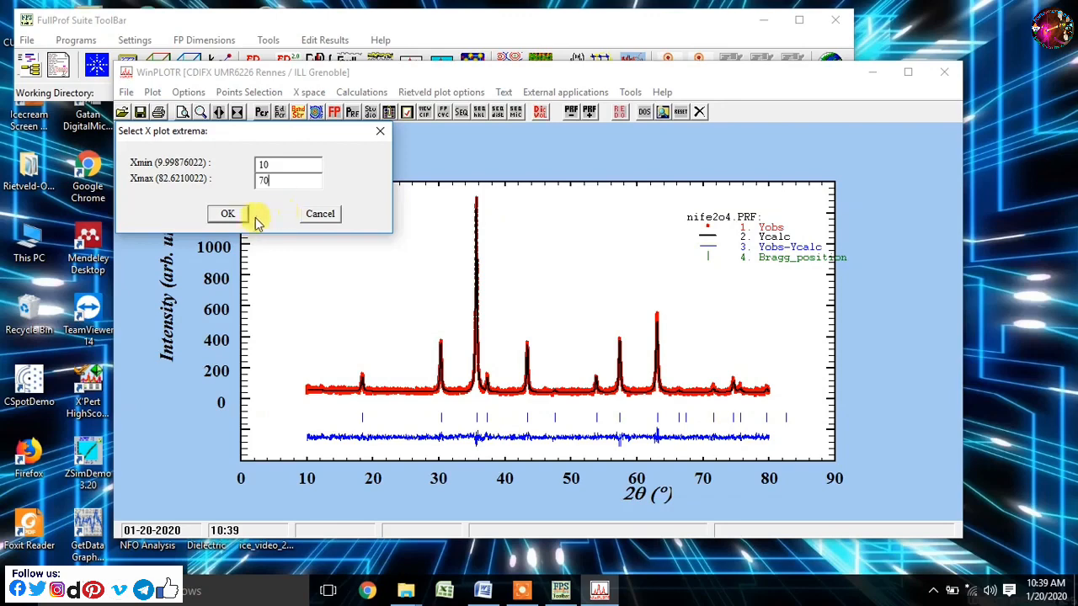
pyautogui.click(233, 216)
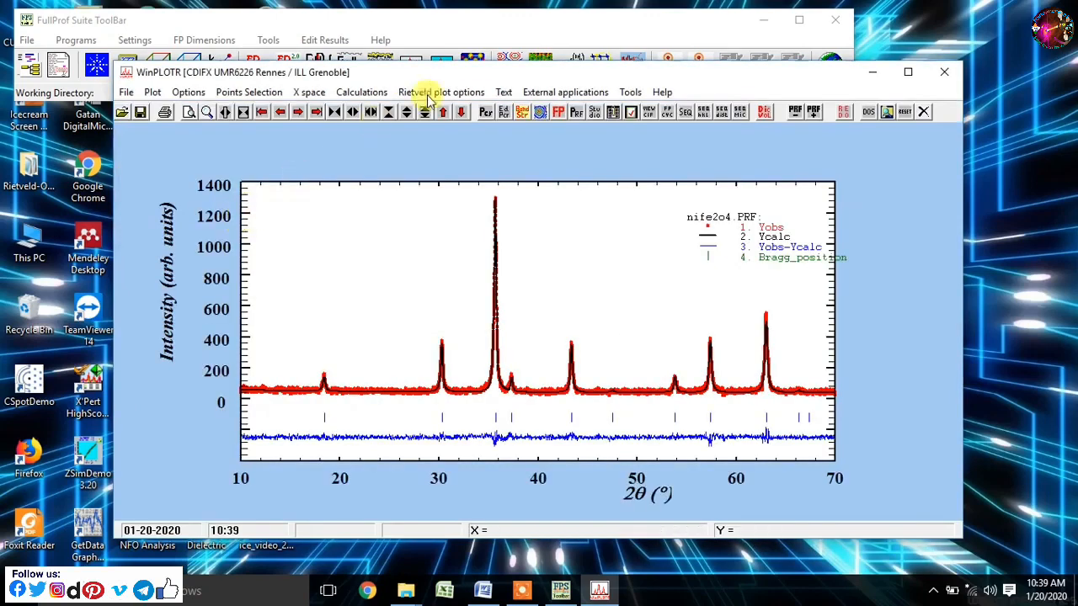
pyautogui.click(504, 92)
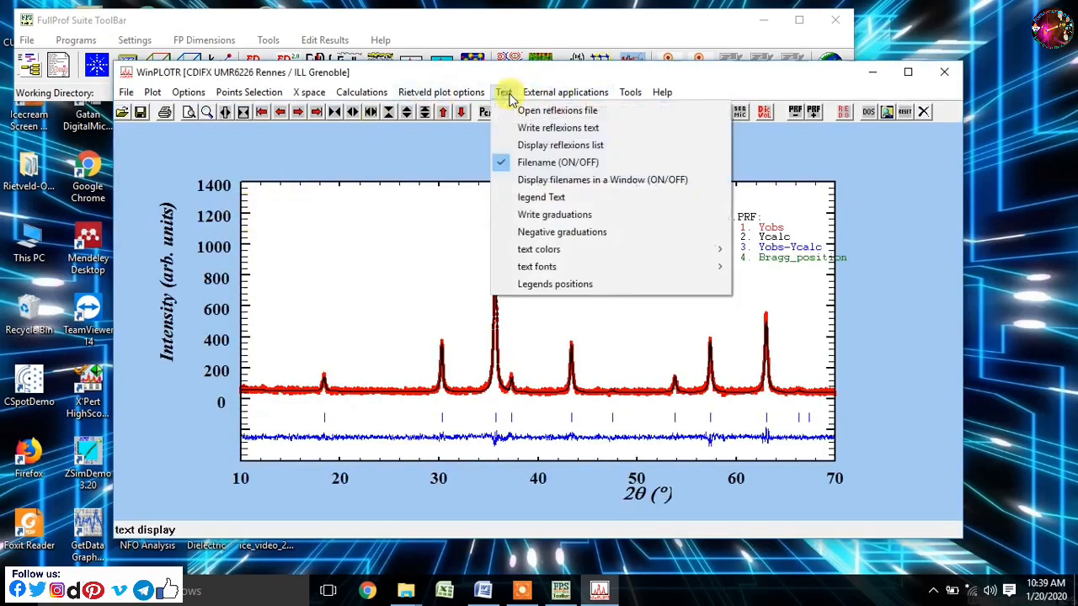
pyautogui.click(556, 128)
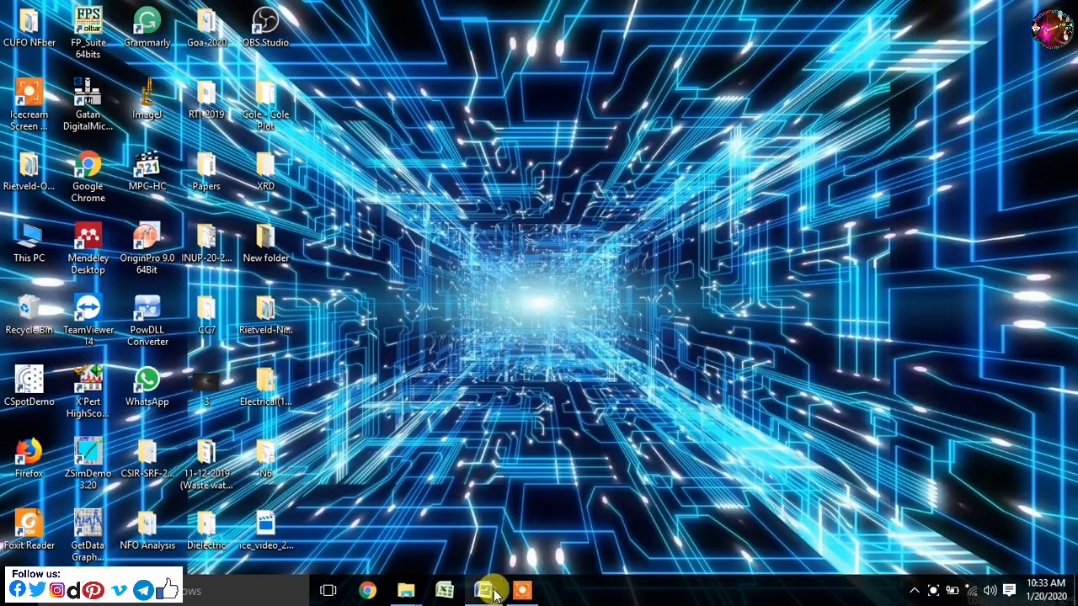
# - Switch to the Word document and review its title, greeting and opening sentence
pyautogui.click(482, 590)
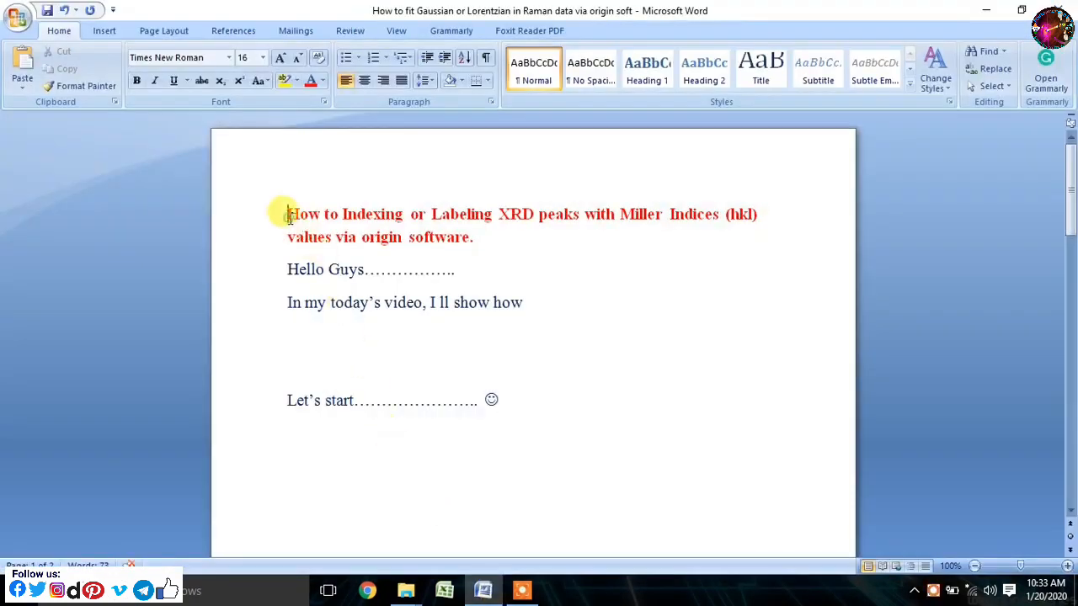
pyautogui.moveTo(287, 215); pyautogui.dragTo(674, 227)
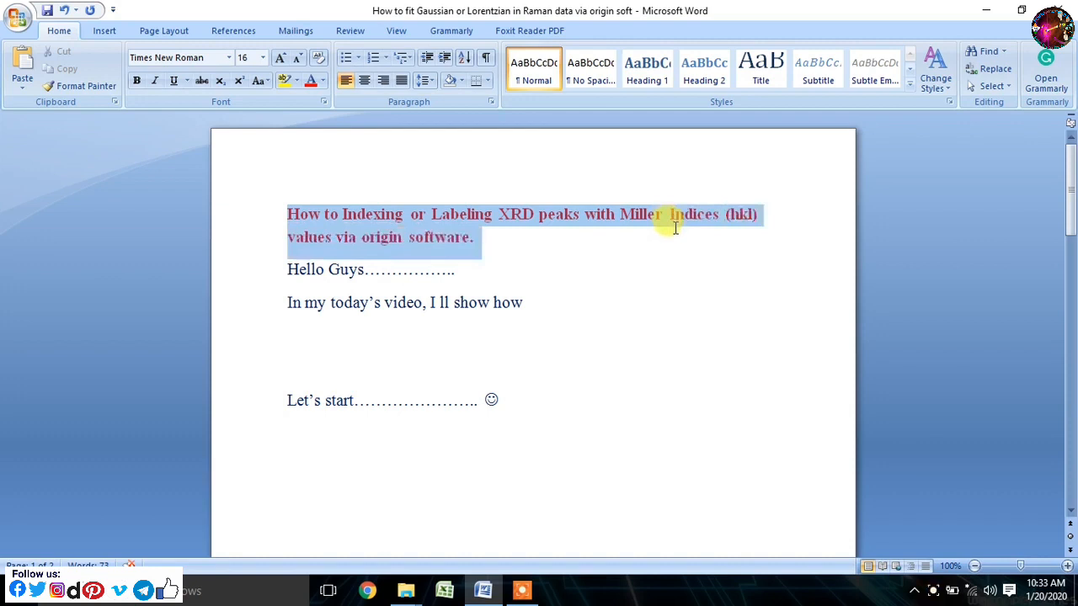
pyautogui.click(551, 251)
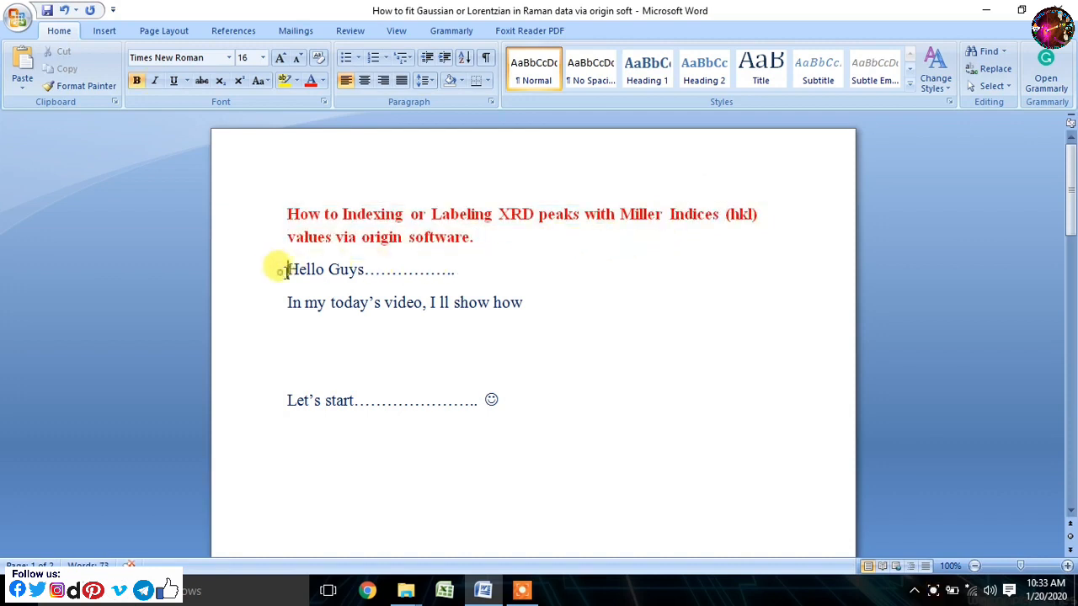
pyautogui.moveTo(286, 269); pyautogui.dragTo(459, 271)
pyautogui.moveTo(284, 301); pyautogui.dragTo(507, 310)
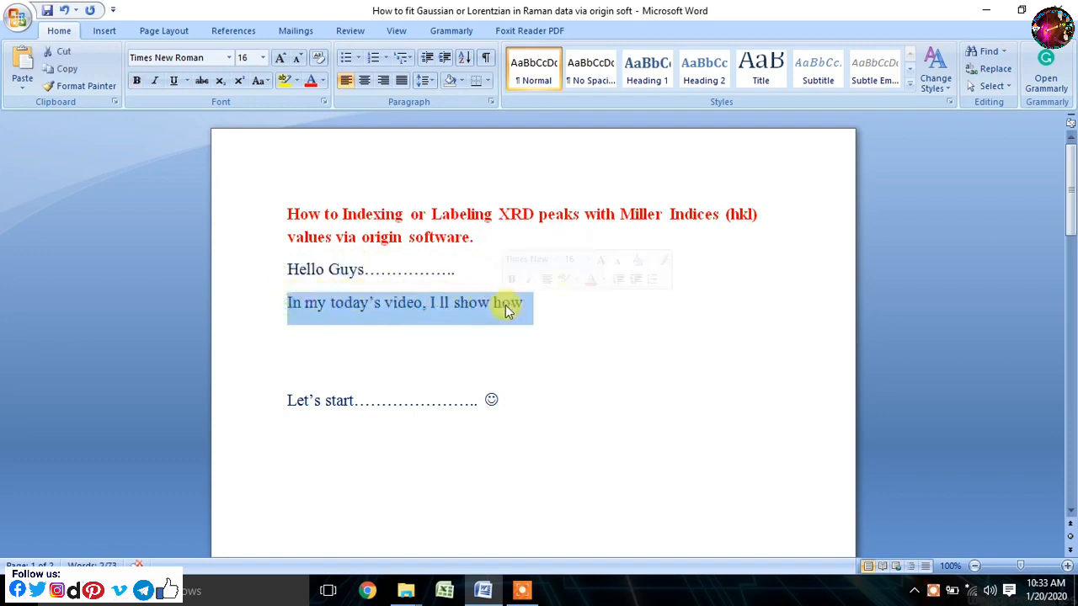
pyautogui.click(548, 307)
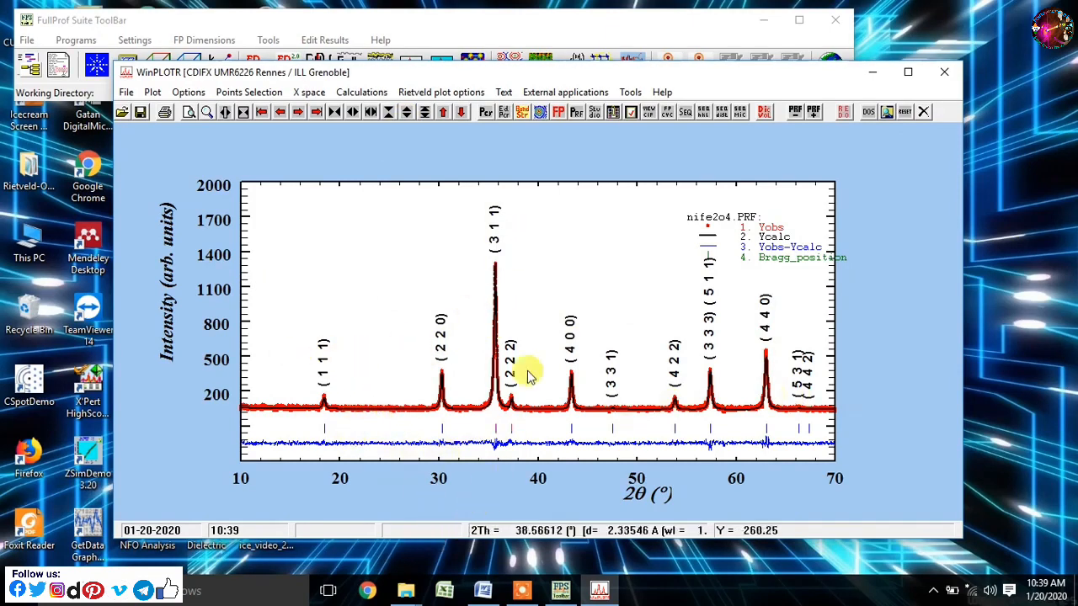
# - Switch to the Word document and review the second instruction about opening Origin and starting the indexing
pyautogui.click(468, 592)
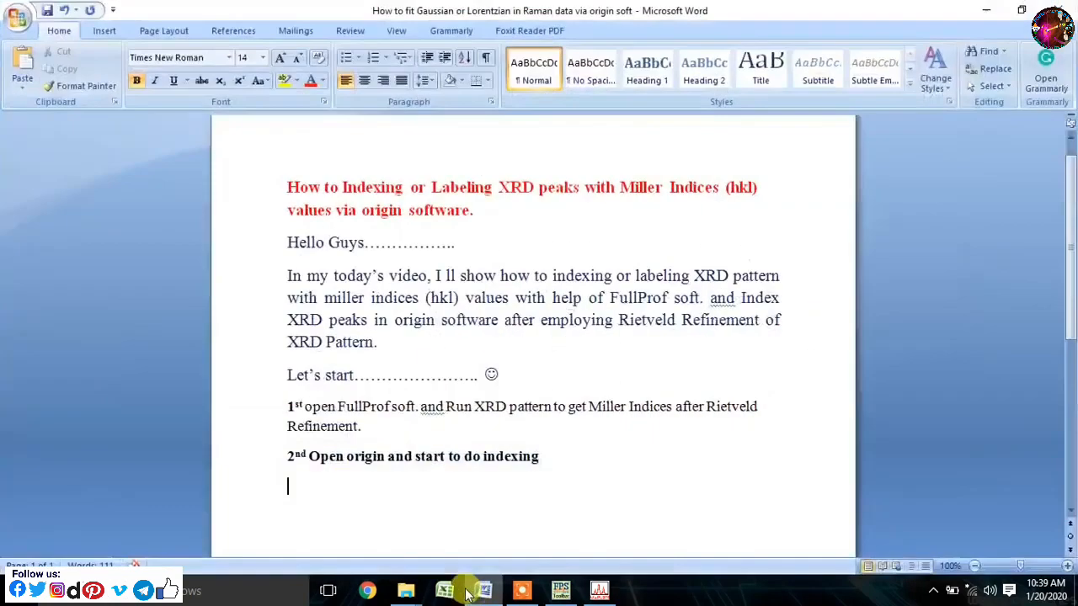
pyautogui.click(289, 465)
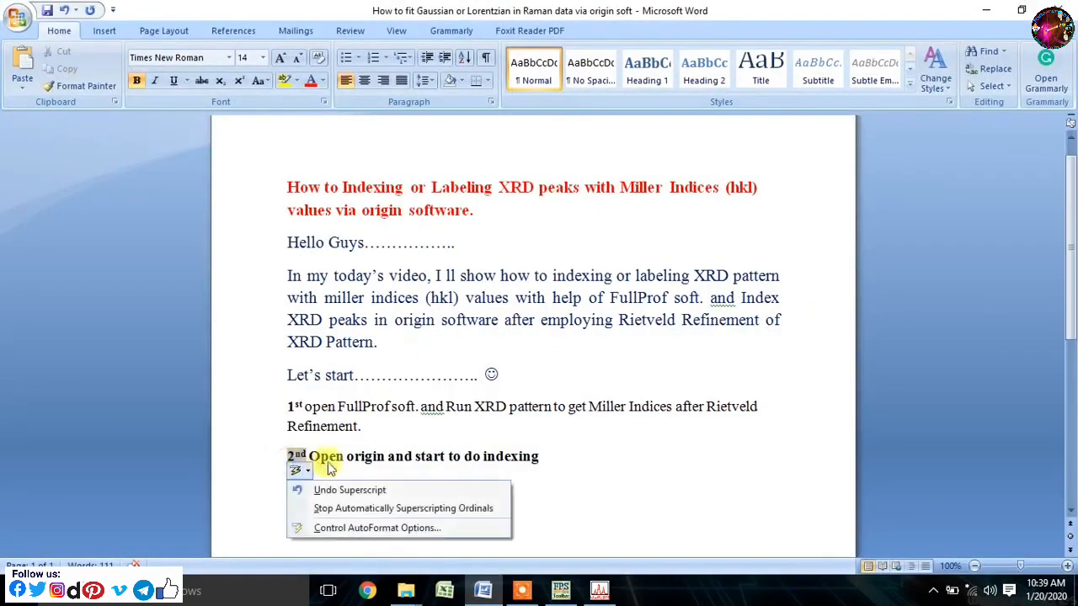
pyautogui.click(556, 467)
pyautogui.moveTo(548, 458); pyautogui.dragTo(272, 457)
pyautogui.click(592, 511)
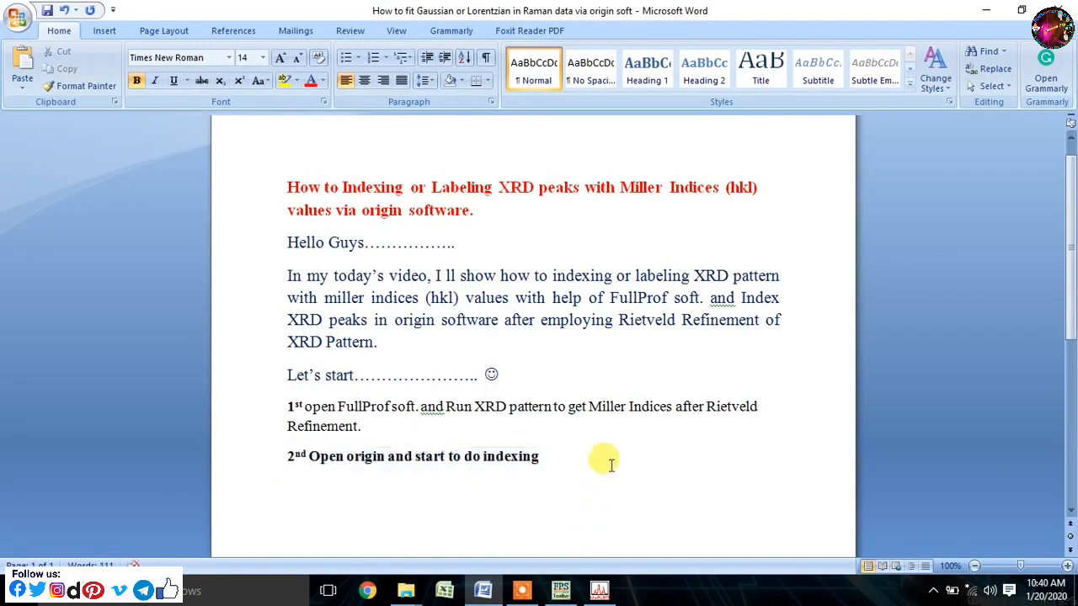
# - Minimize the Word, WinPLOTR and FullProf windows and open OriginPro 9.0 from the desktop
pyautogui.click(986, 10)
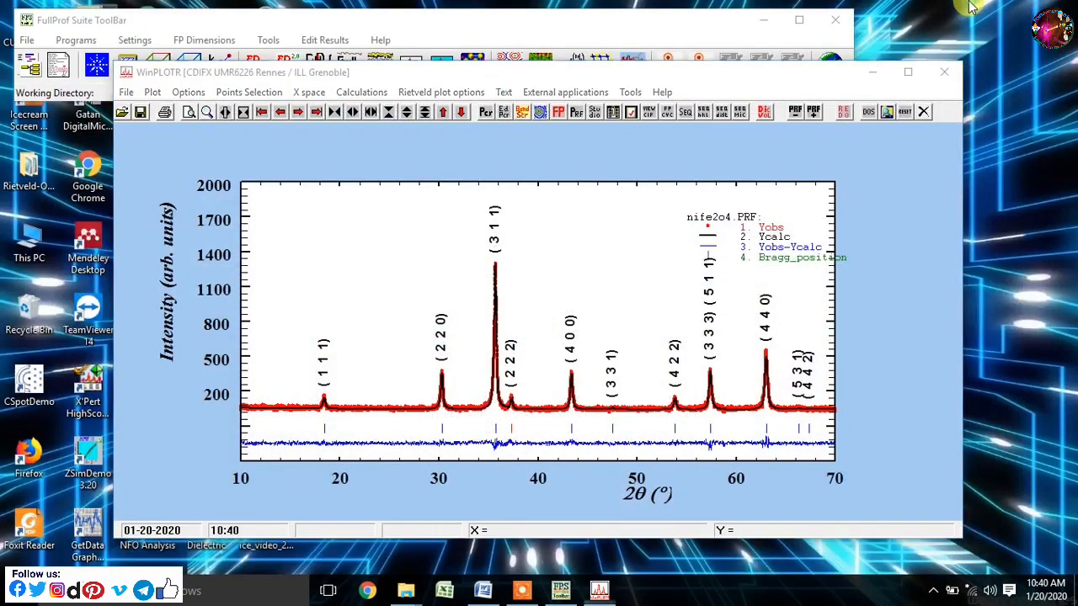
pyautogui.click(873, 72)
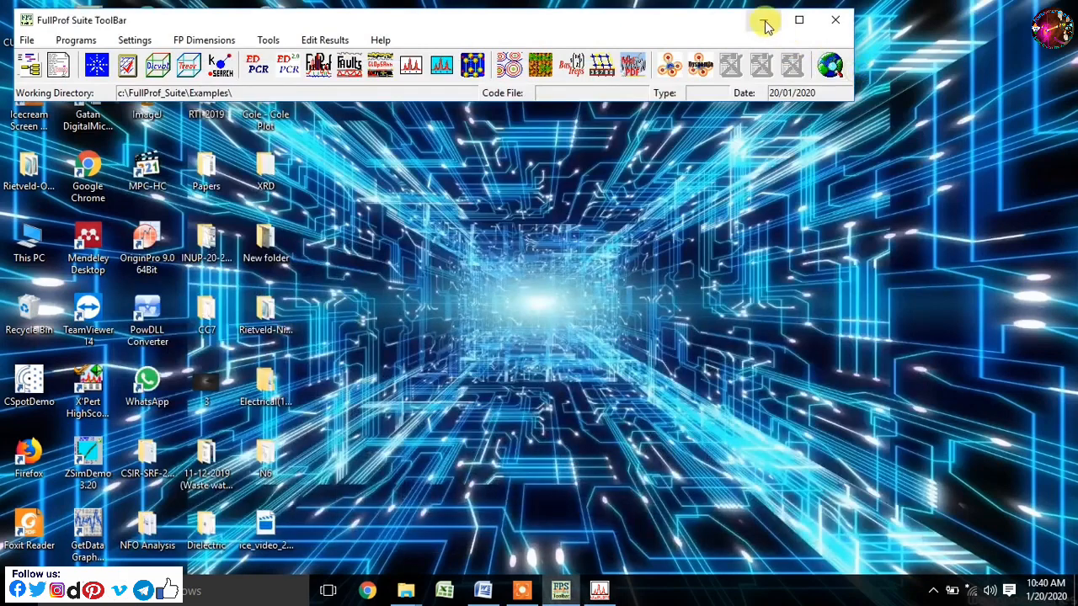
pyautogui.click(762, 19)
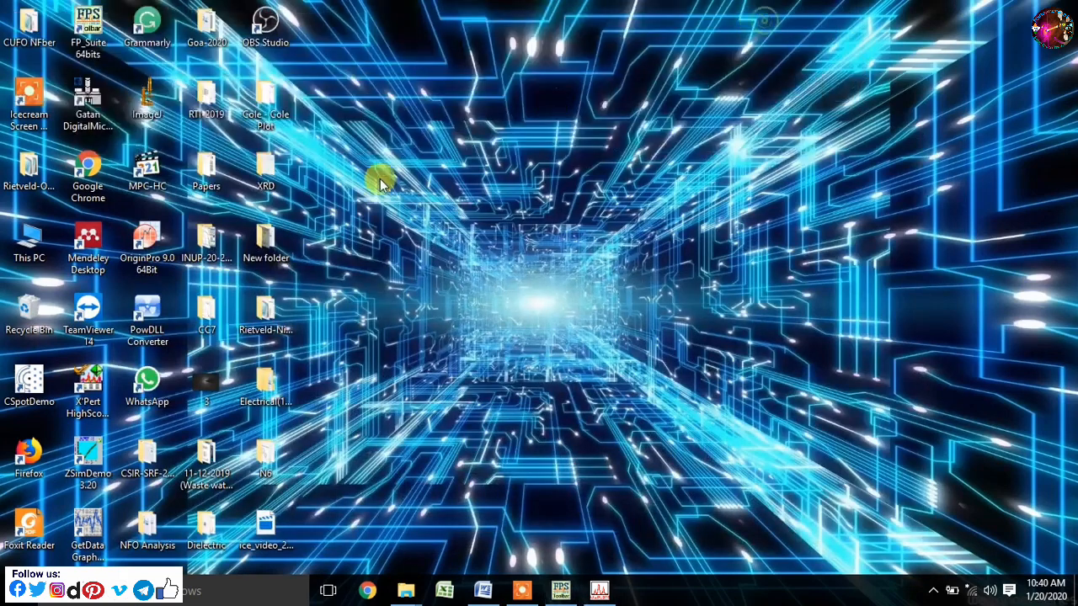
pyautogui.doubleClick(160, 263)
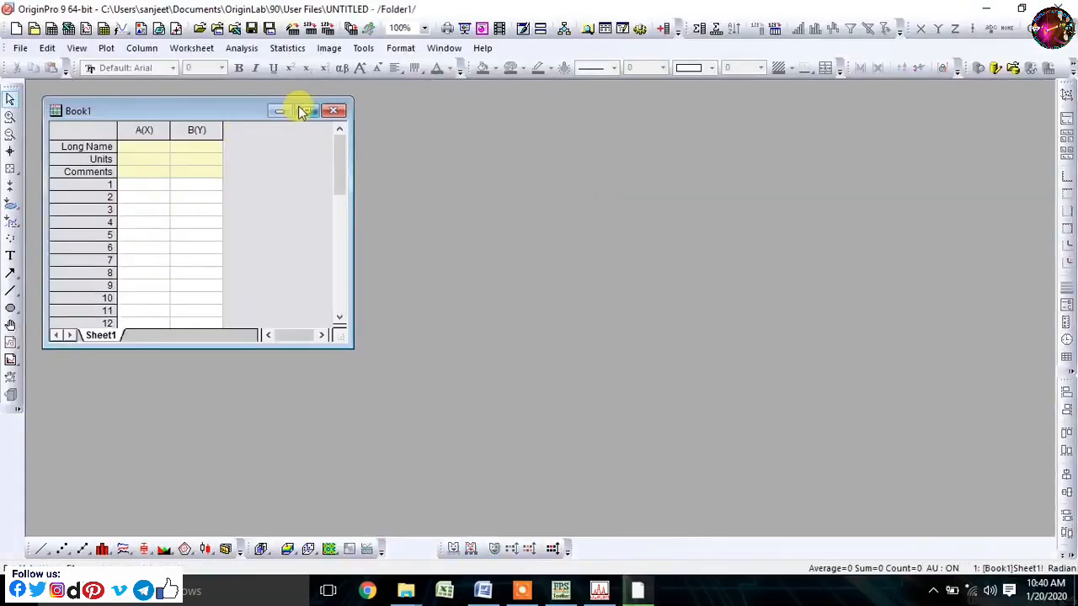
pyautogui.click(307, 112)
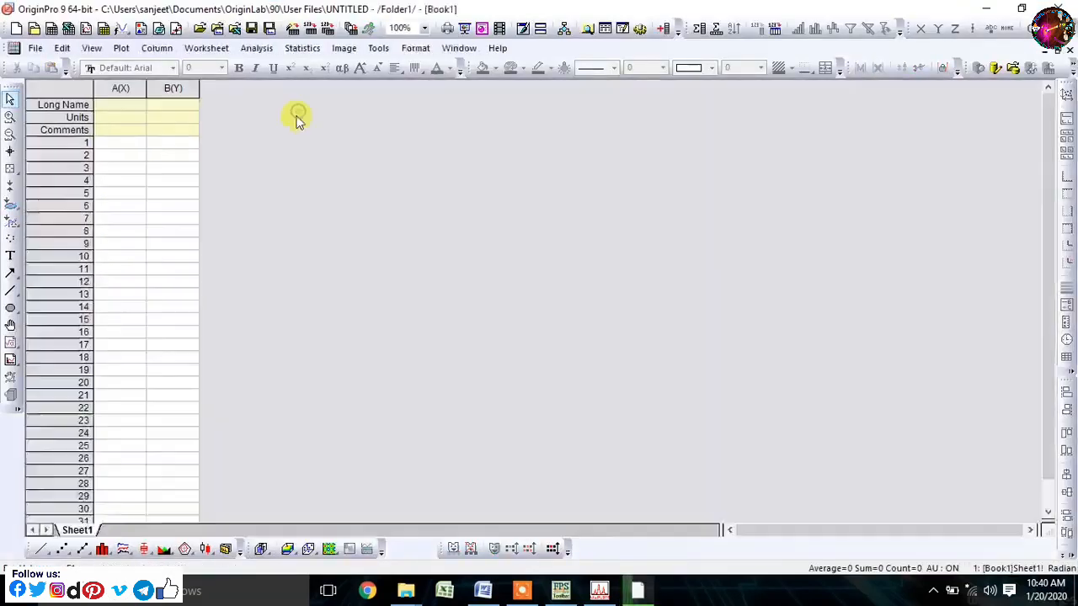
# - Import the NiFe2O4600 text file from the Desktop's XRD folder into the worksheet as single ASCII
pyautogui.click(35, 48)
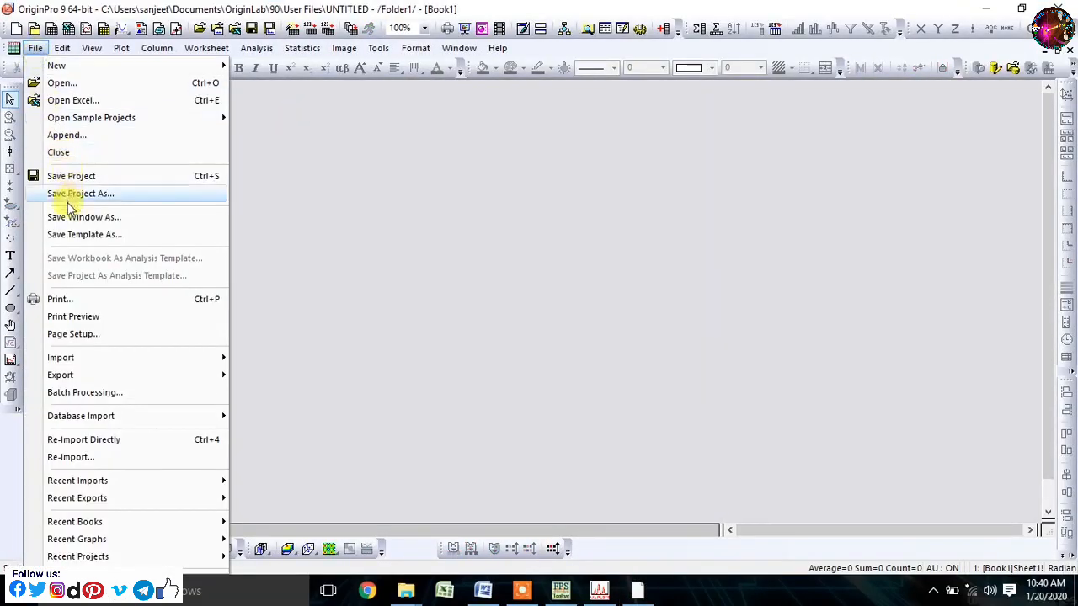
pyautogui.moveTo(48, 356)
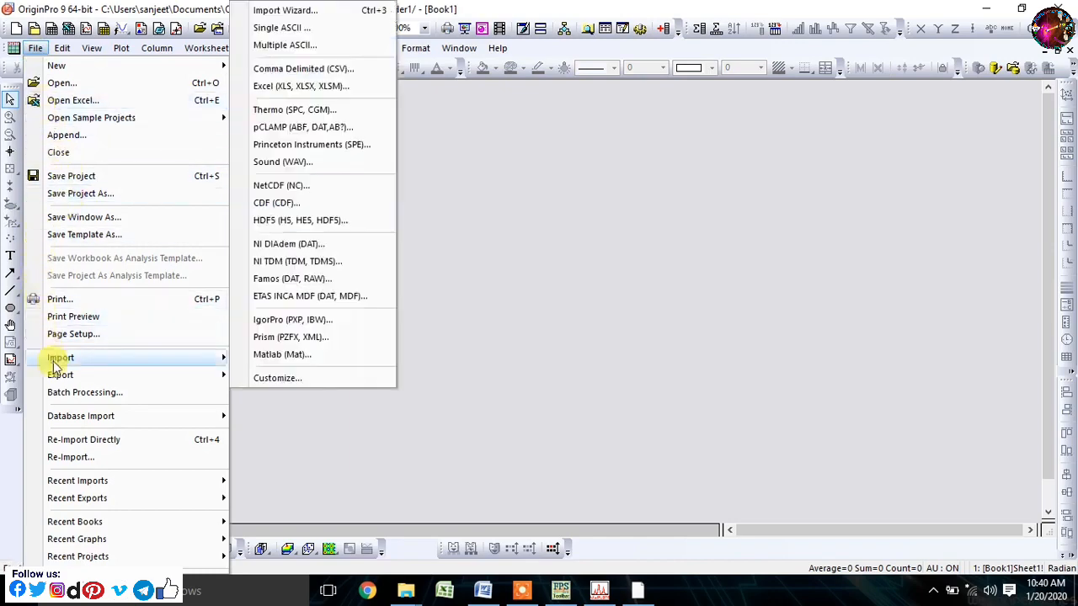
pyautogui.click(286, 28)
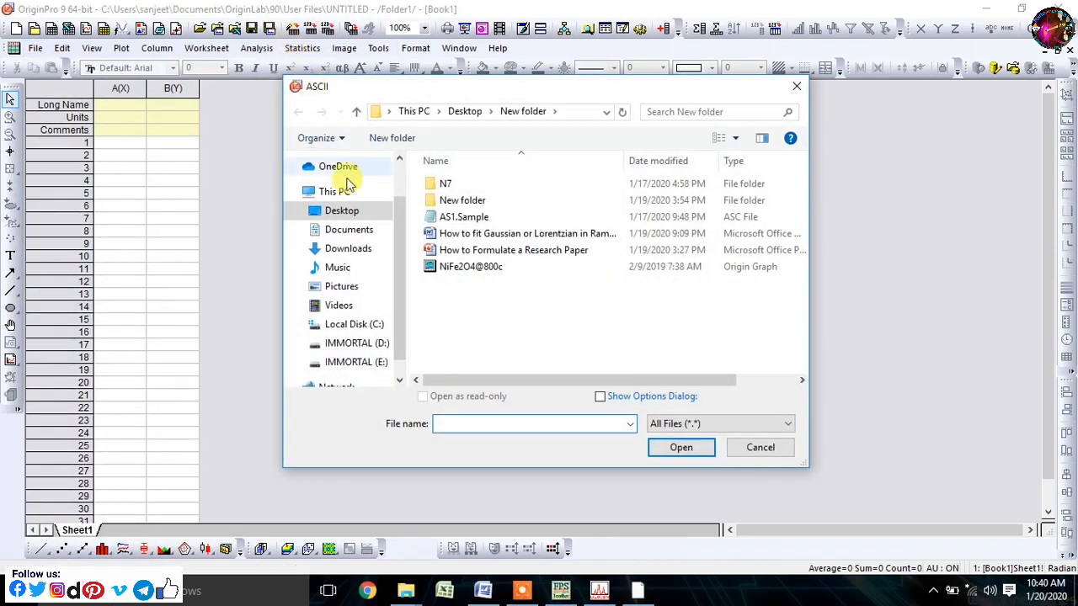
pyautogui.click(341, 211)
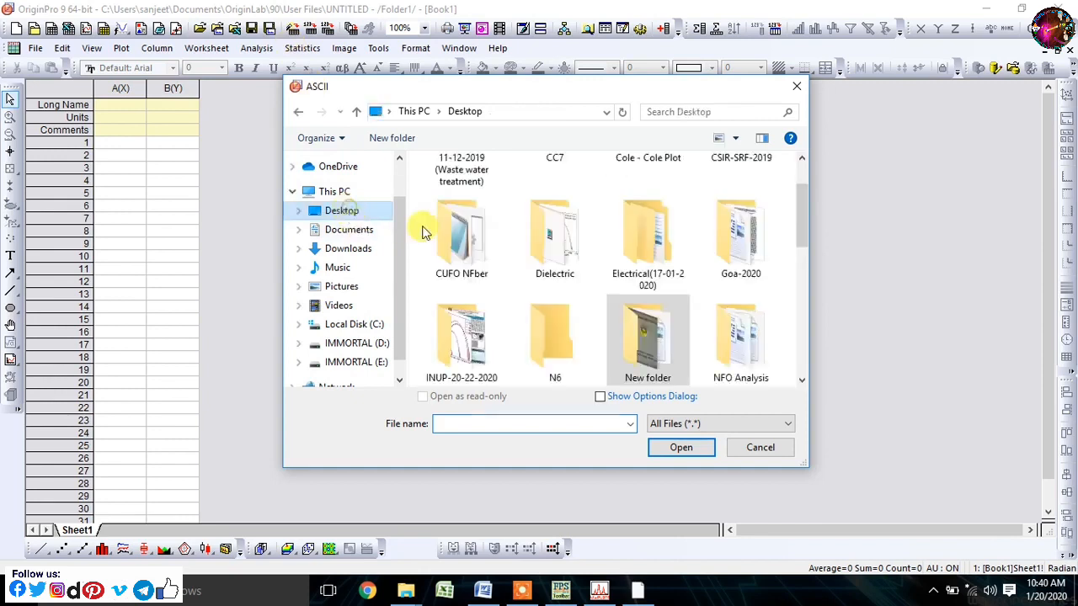
pyautogui.moveTo(793, 206); pyautogui.dragTo(822, 284)
pyautogui.doubleClick(459, 267)
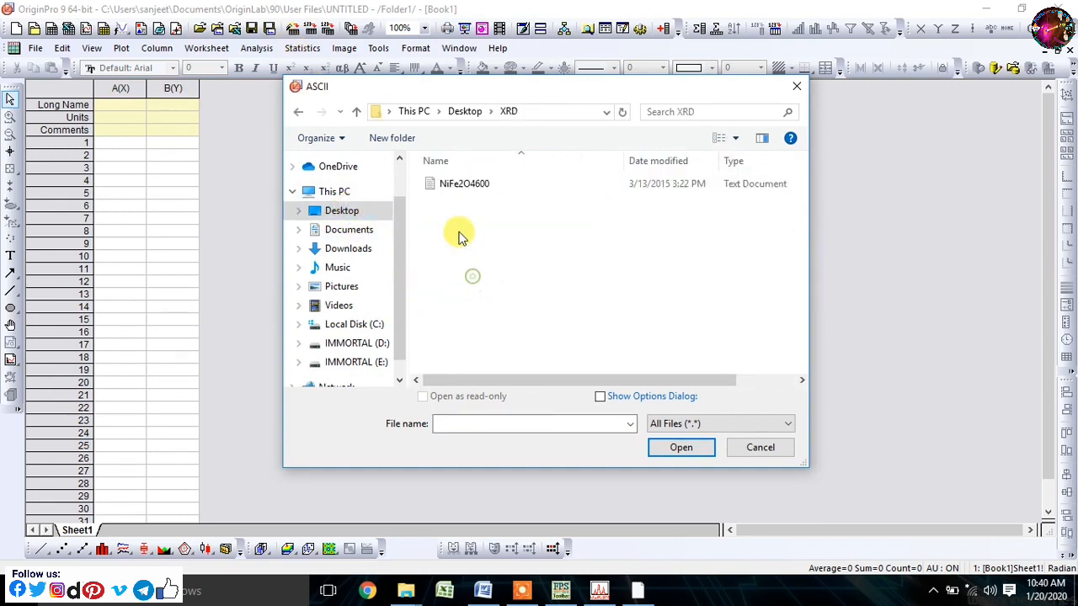
pyautogui.click(459, 187)
pyautogui.click(662, 447)
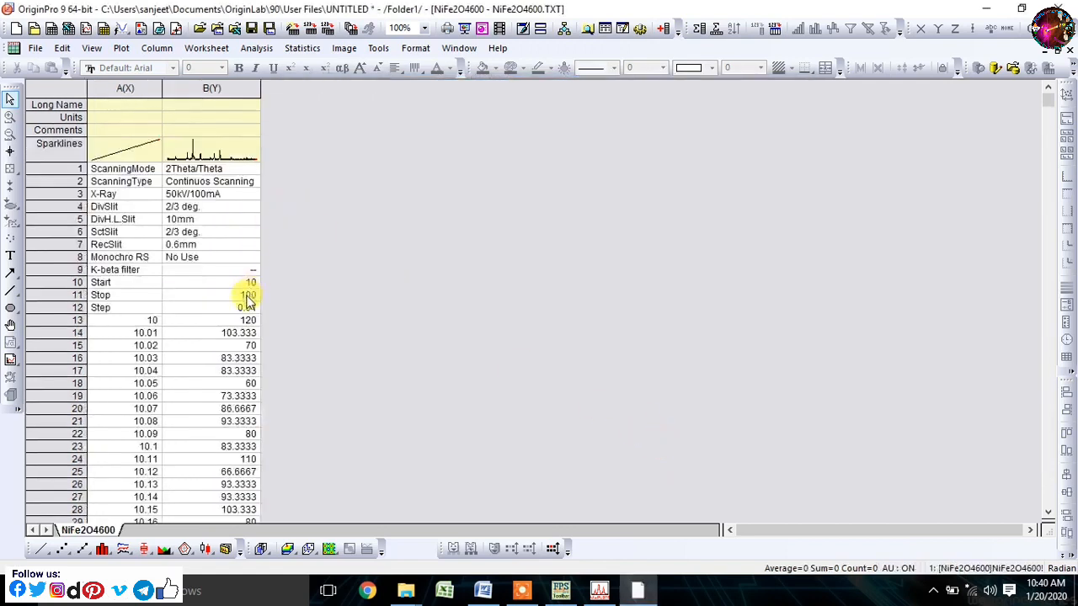
# - Delete the scan-information header in rows 1 to 12 of both worksheet columns
pyautogui.moveTo(253, 308); pyautogui.dragTo(88, 173)
pyautogui.rightClick(108, 180)
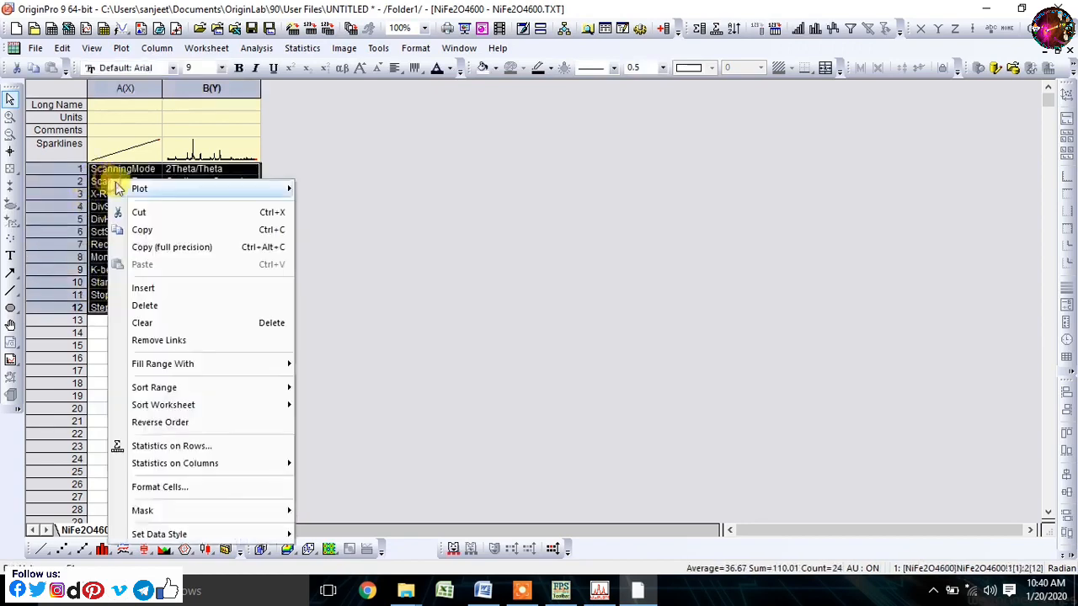
pyautogui.click(144, 305)
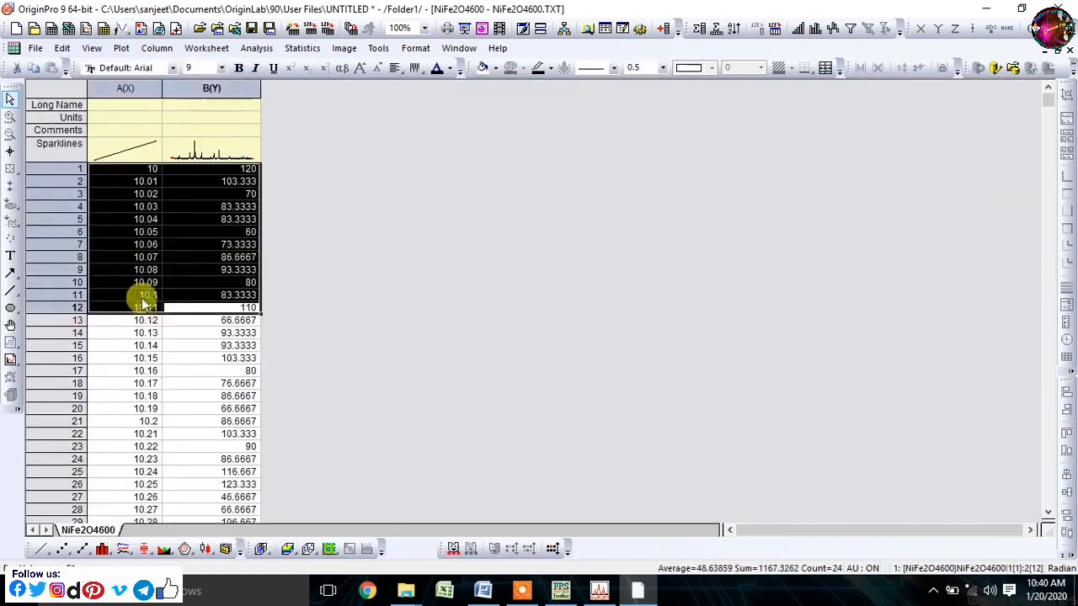
# - Plot columns A(X) and B(Y) of the worksheet as a line graph
pyautogui.click(159, 91)
pyautogui.moveTo(173, 101); pyautogui.dragTo(181, 95)
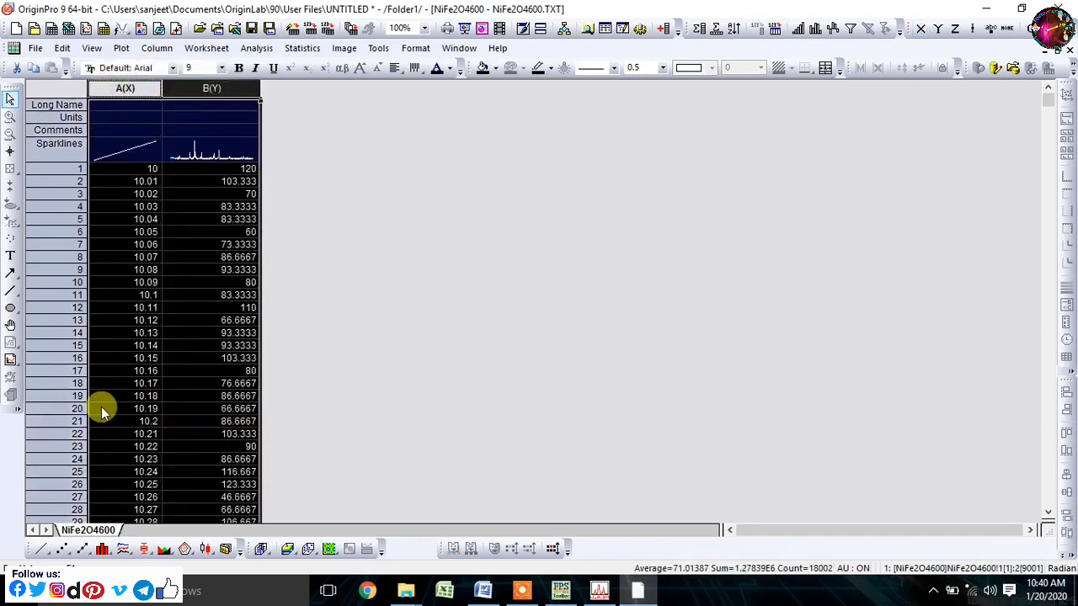
pyautogui.click(40, 548)
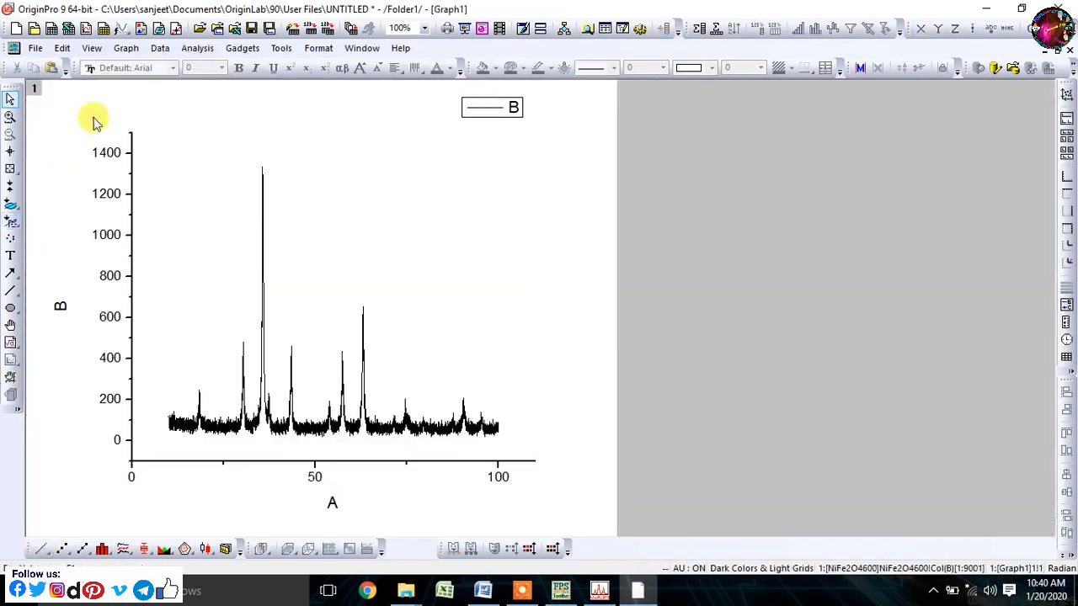
# - Remove the legend from the XRD graph by cutting it
pyautogui.click(511, 106)
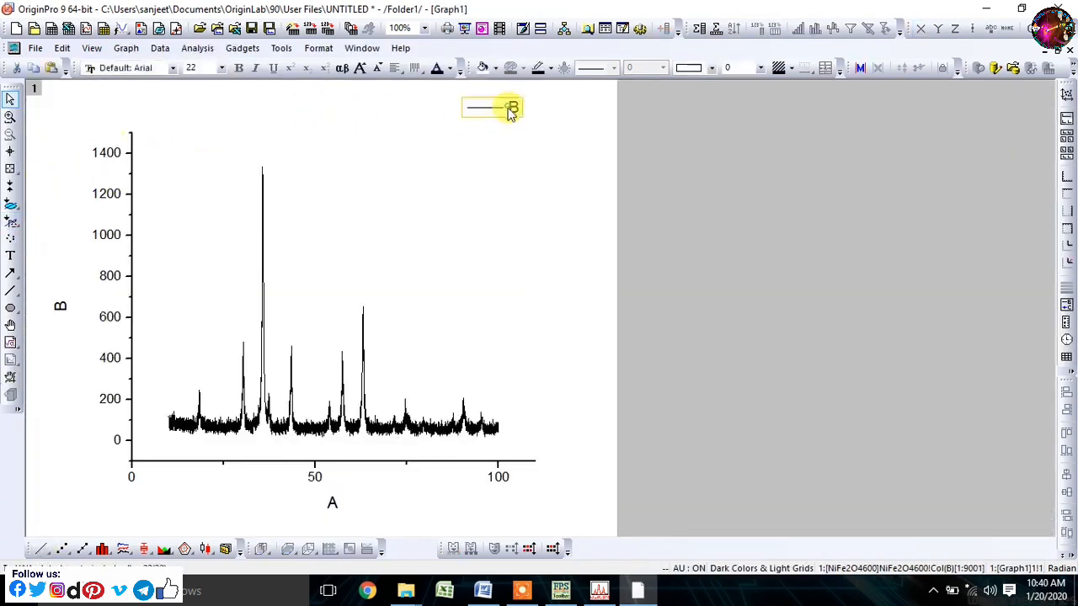
pyautogui.moveTo(511, 106); pyautogui.dragTo(426, 180)
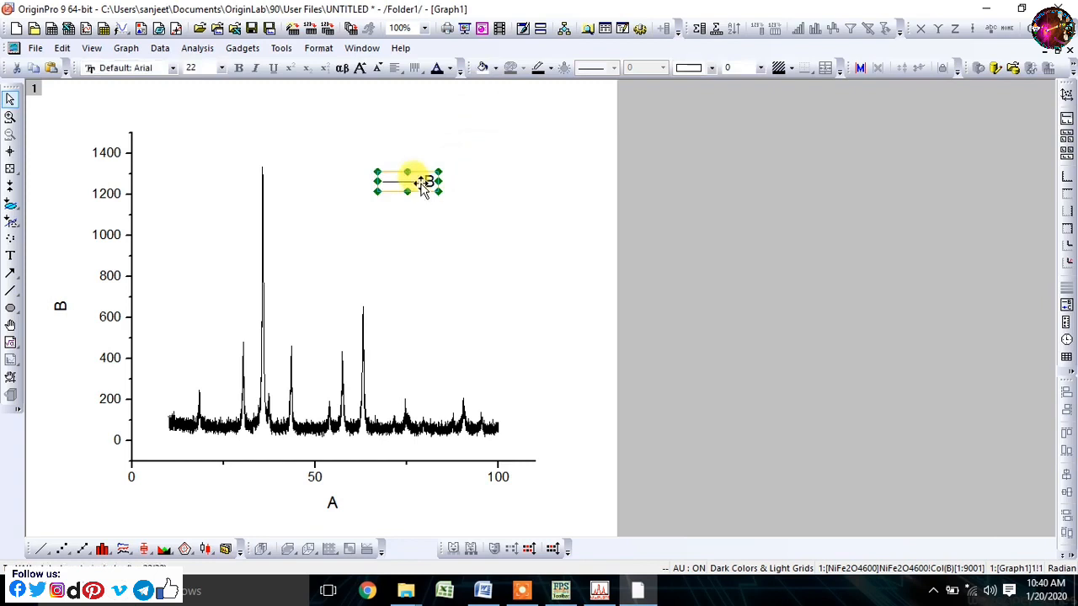
pyautogui.rightClick(420, 184)
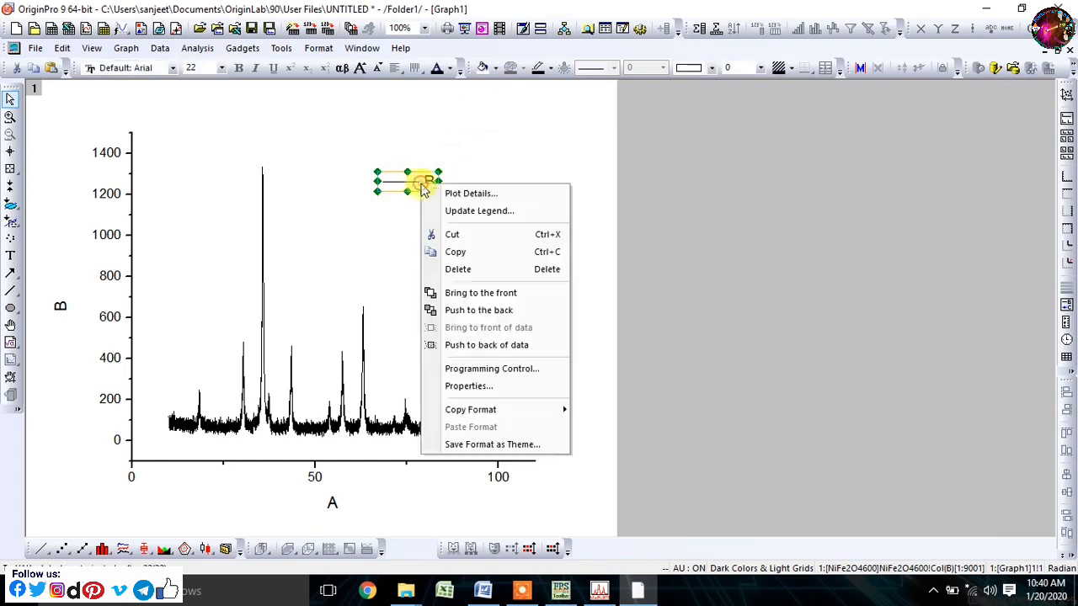
pyautogui.click(452, 236)
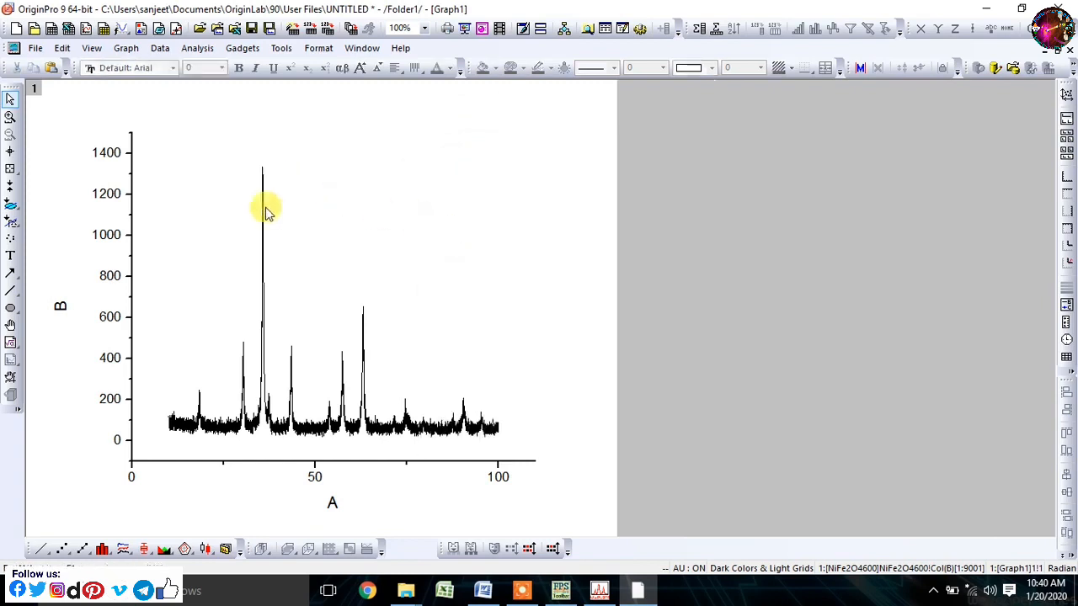
# - Hide the left Y axis's major tick labels and set its major and minor ticks to None
pyautogui.click(108, 283)
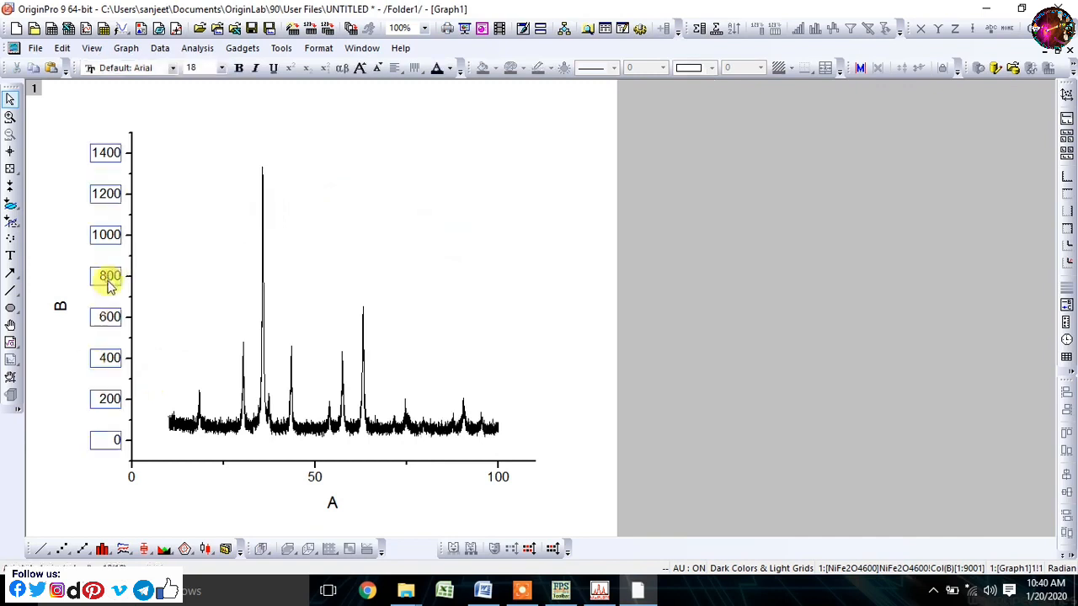
pyautogui.doubleClick(109, 286)
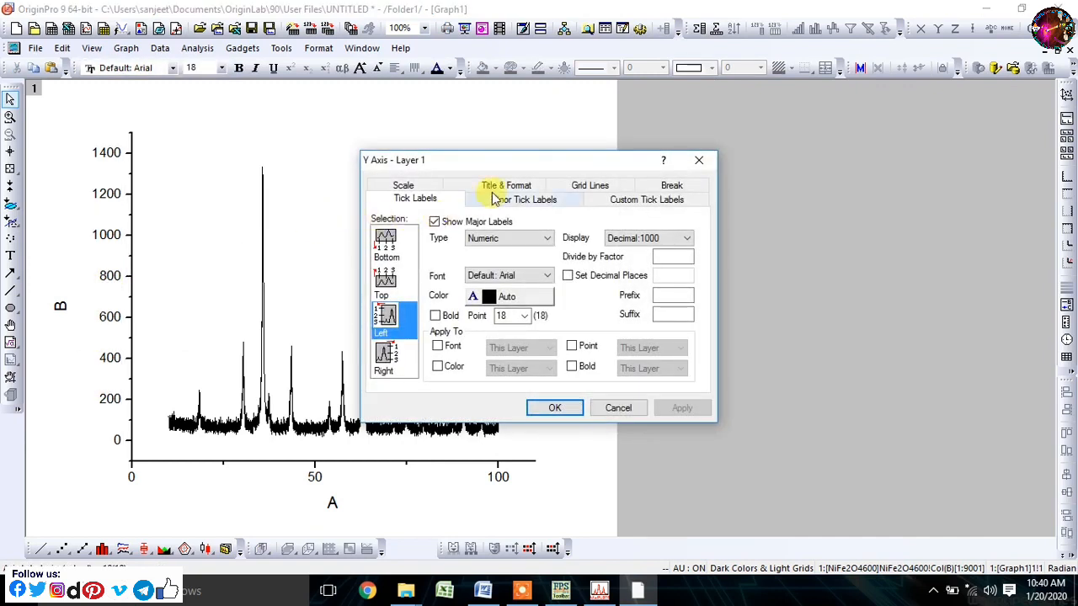
pyautogui.click(496, 199)
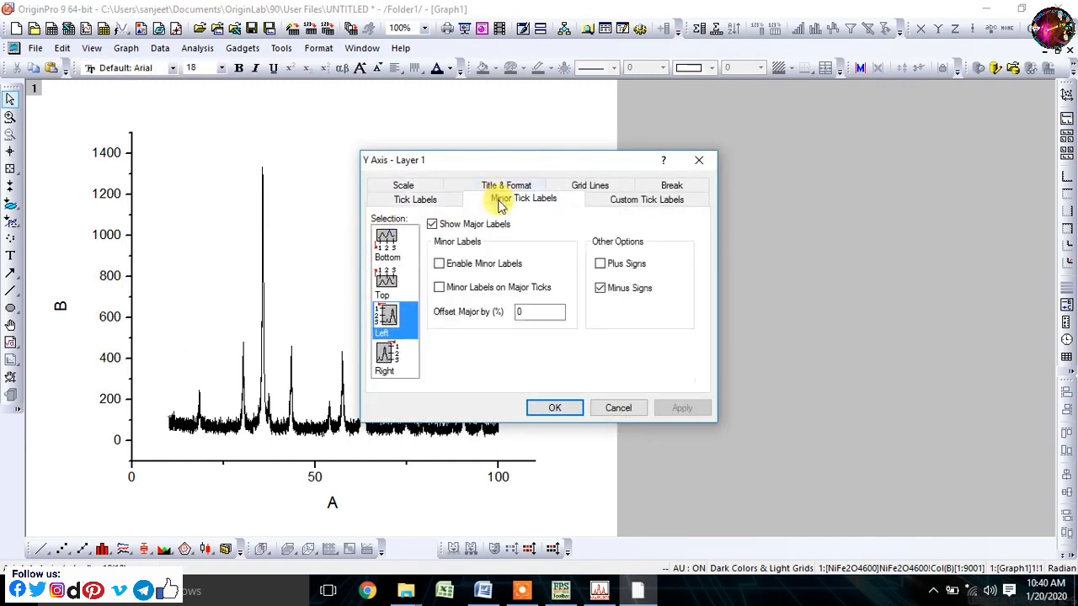
pyautogui.click(432, 224)
pyautogui.click(490, 186)
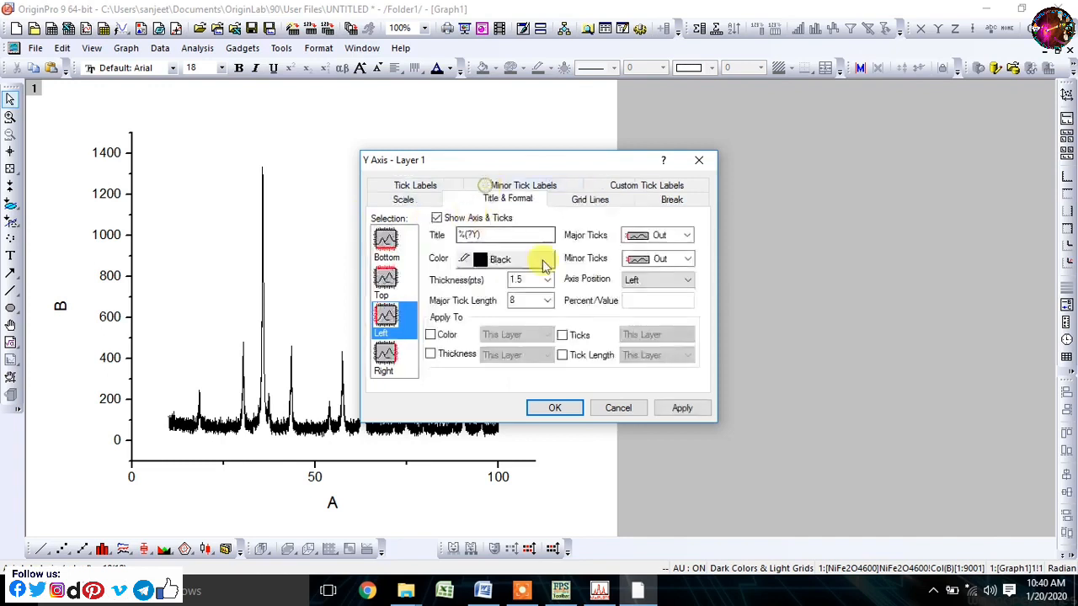
pyautogui.click(683, 258)
pyautogui.click(679, 305)
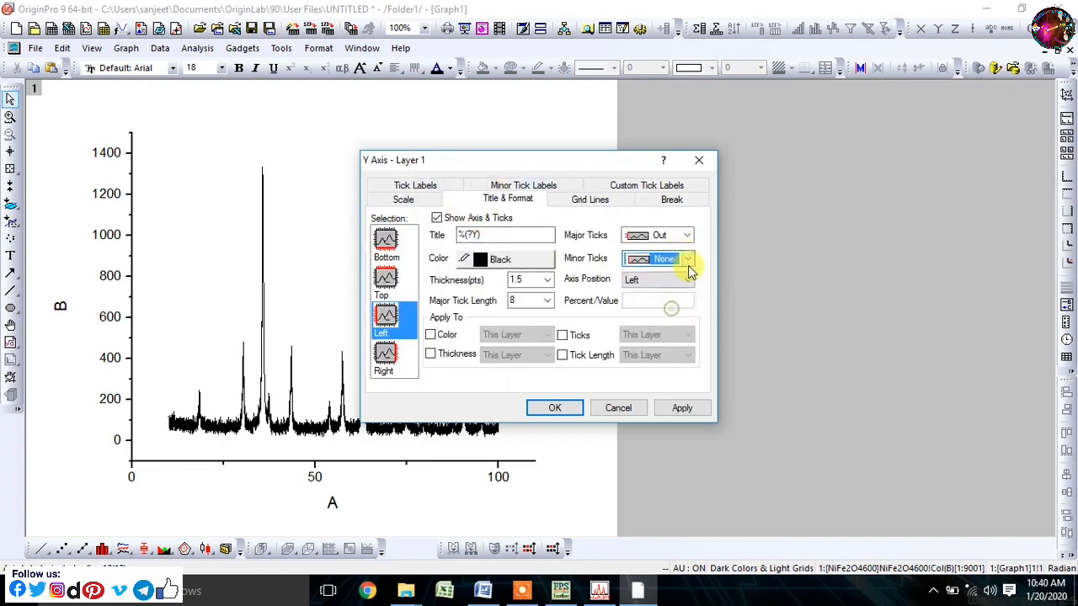
pyautogui.click(680, 240)
pyautogui.click(681, 286)
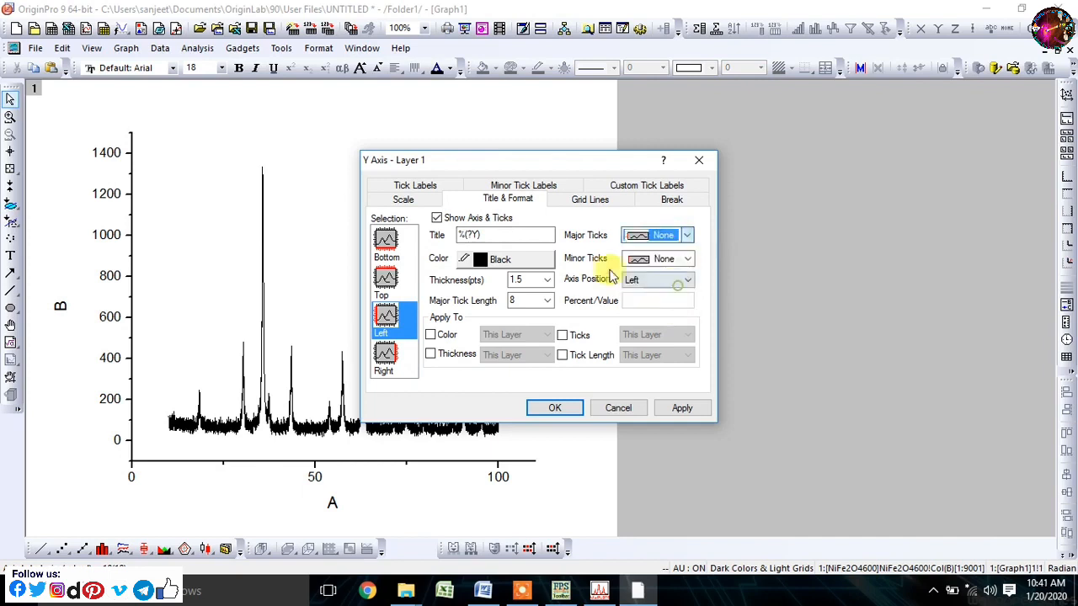
# - Show the top and right axes with major and minor ticks set to None, framing the graph
pyautogui.click(385, 280)
pyautogui.click(687, 259)
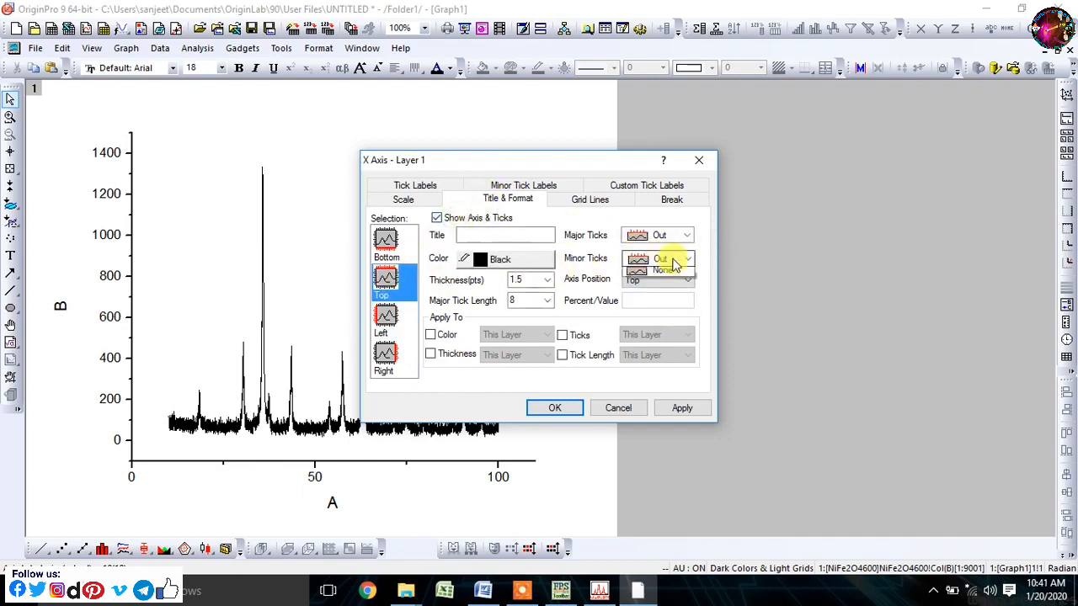
pyautogui.click(678, 303)
pyautogui.click(686, 236)
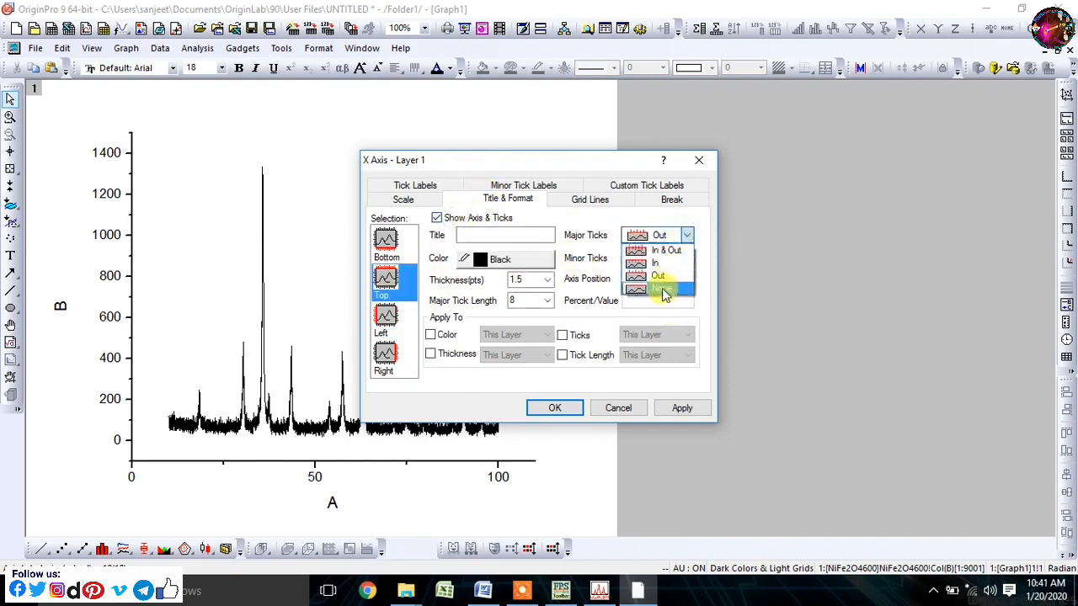
pyautogui.click(664, 290)
pyautogui.click(389, 358)
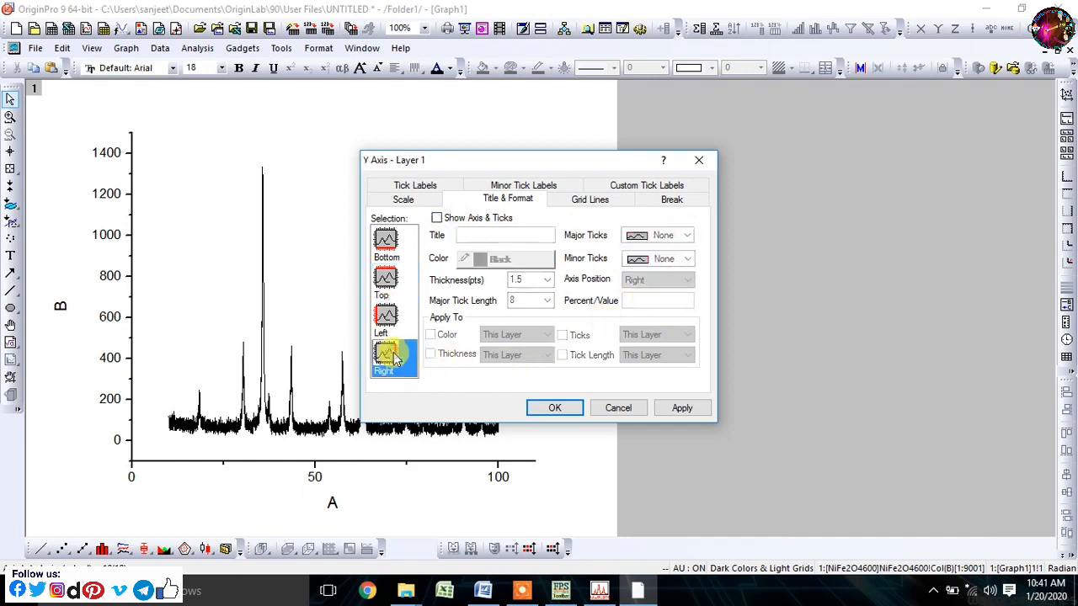
pyautogui.click(436, 217)
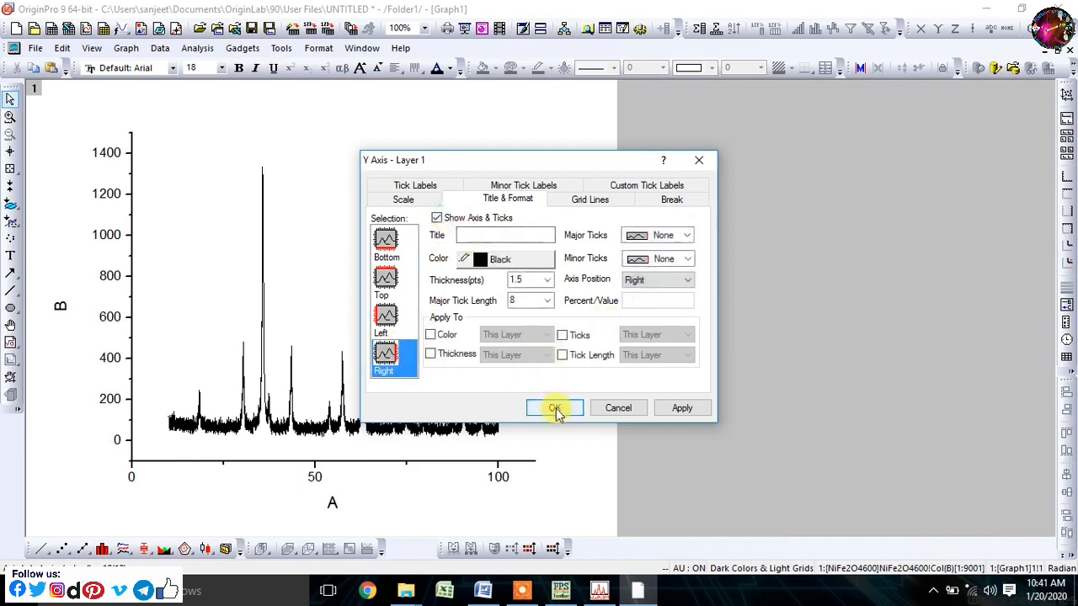
pyautogui.click(555, 409)
# - Replace the Y axis title with "Inensity(a.u)" in bold
pyautogui.doubleClick(93, 307)
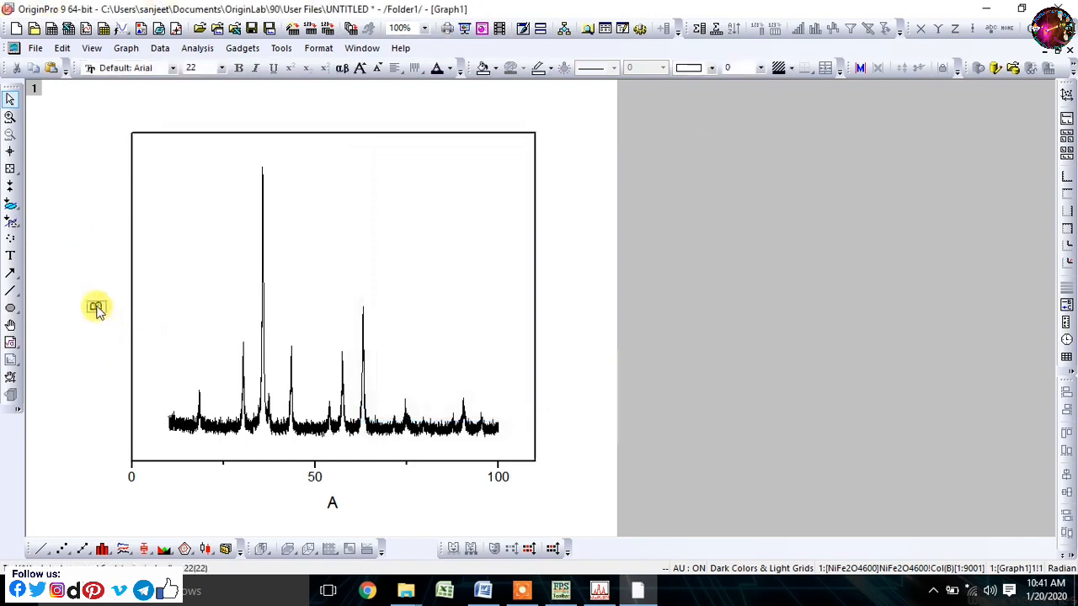
pyautogui.moveTo(78, 308); pyautogui.dragTo(130, 314)
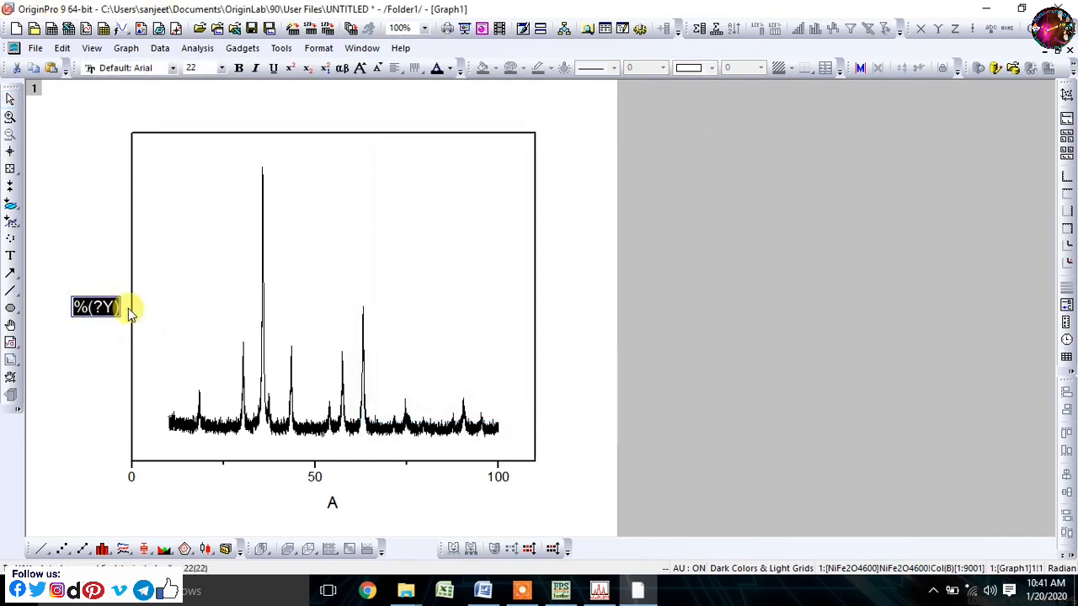
pyautogui.write('Inensity(a.u)')
pyautogui.click(104, 177)
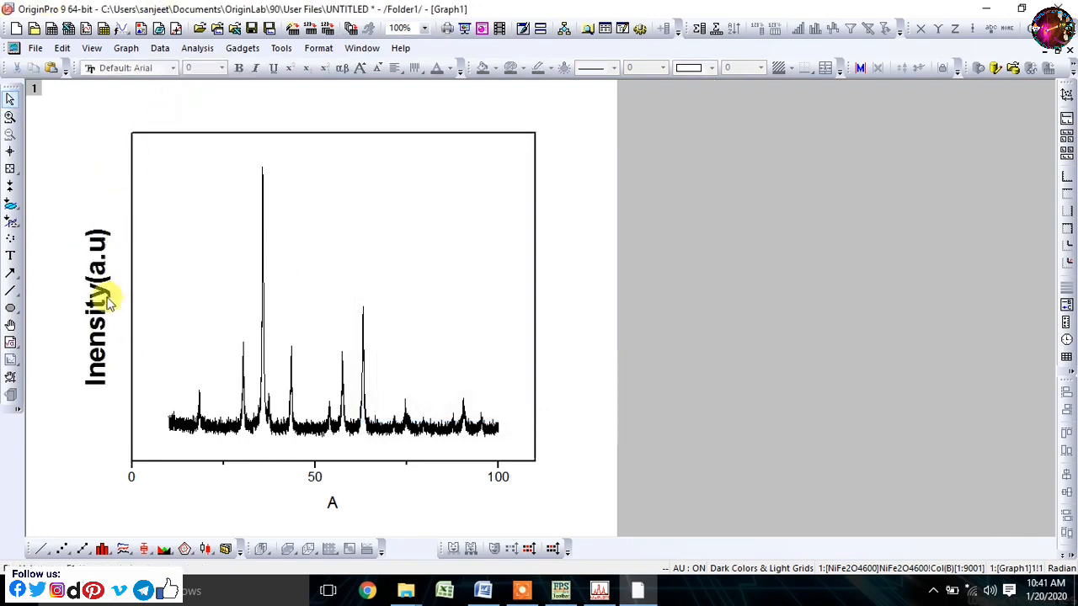
# - Move the Y axis title closer to the left axis of the graph
pyautogui.moveTo(107, 298); pyautogui.dragTo(113, 284)
pyautogui.click(120, 209)
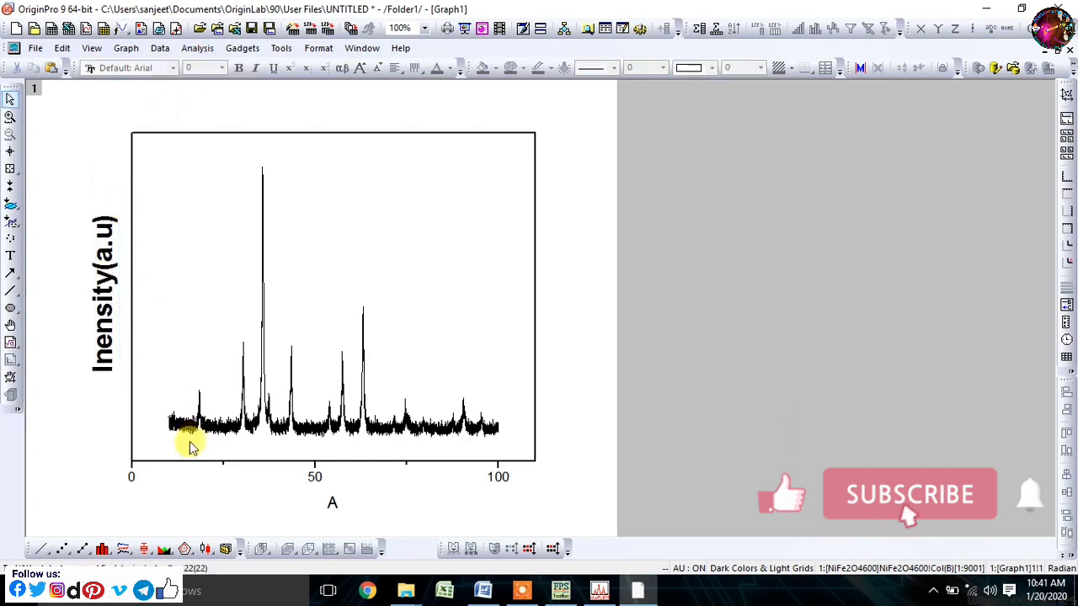
# - Set the X axis scale to run from 10 to 70 with a major tick increment of 10
pyautogui.doubleClick(131, 477)
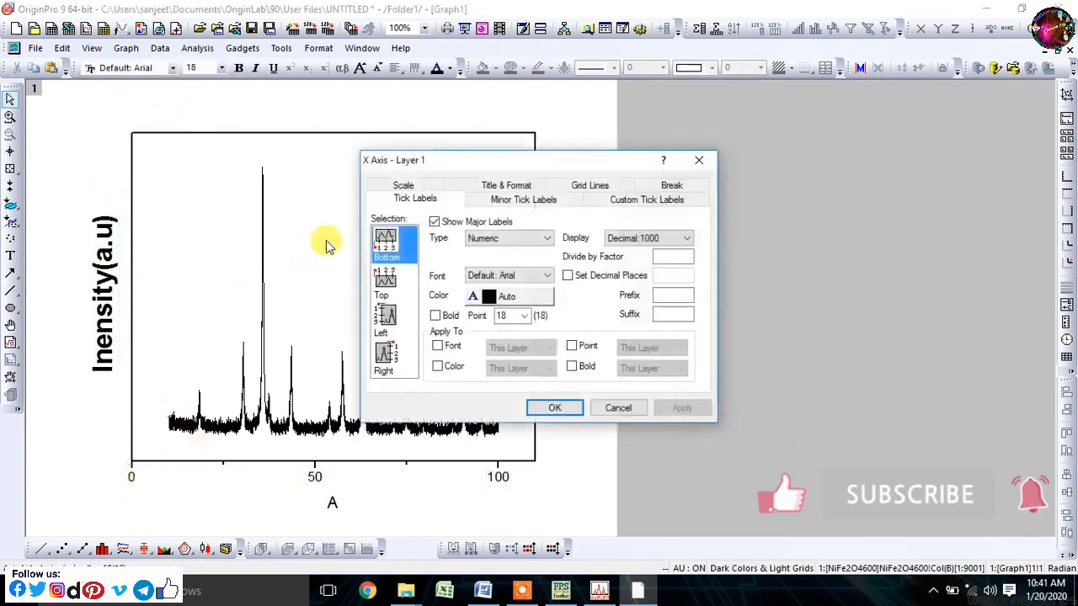
pyautogui.click(402, 184)
pyautogui.write('1')
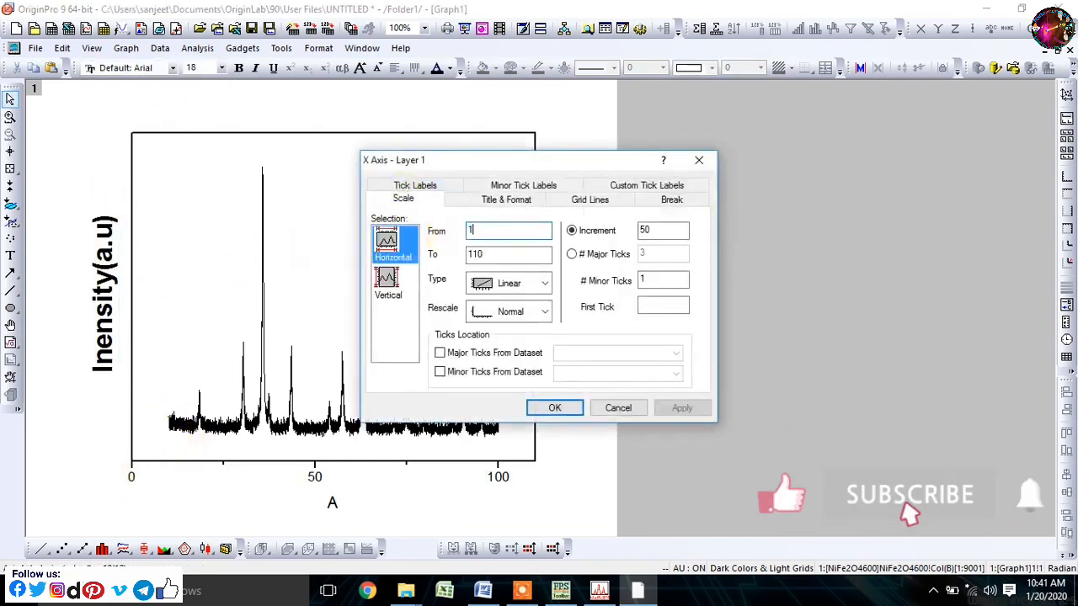
pyautogui.write('0')
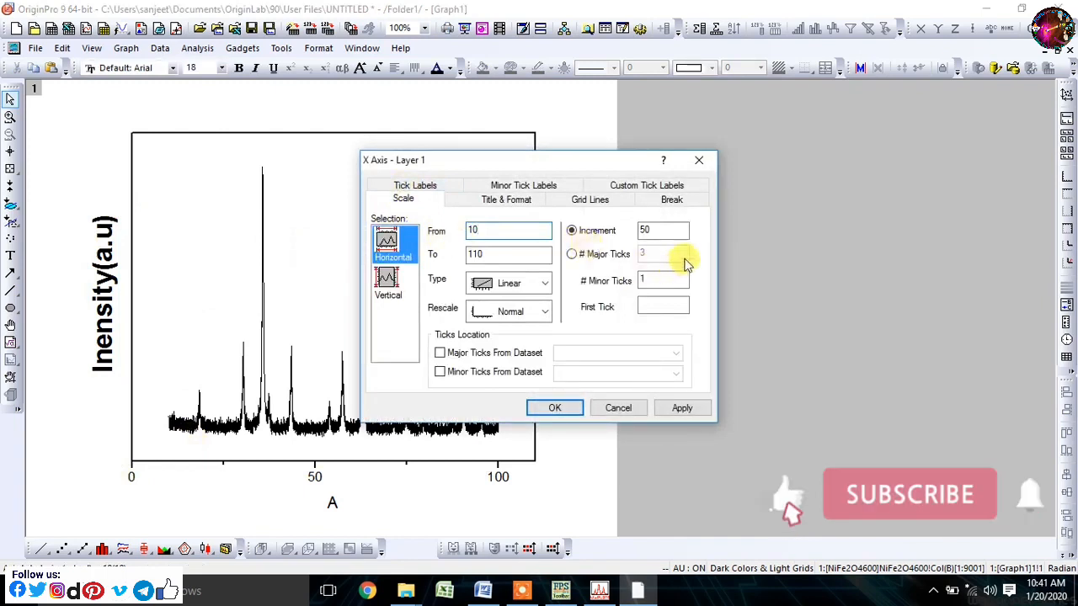
pyautogui.click(520, 256)
pyautogui.doubleClick(520, 256)
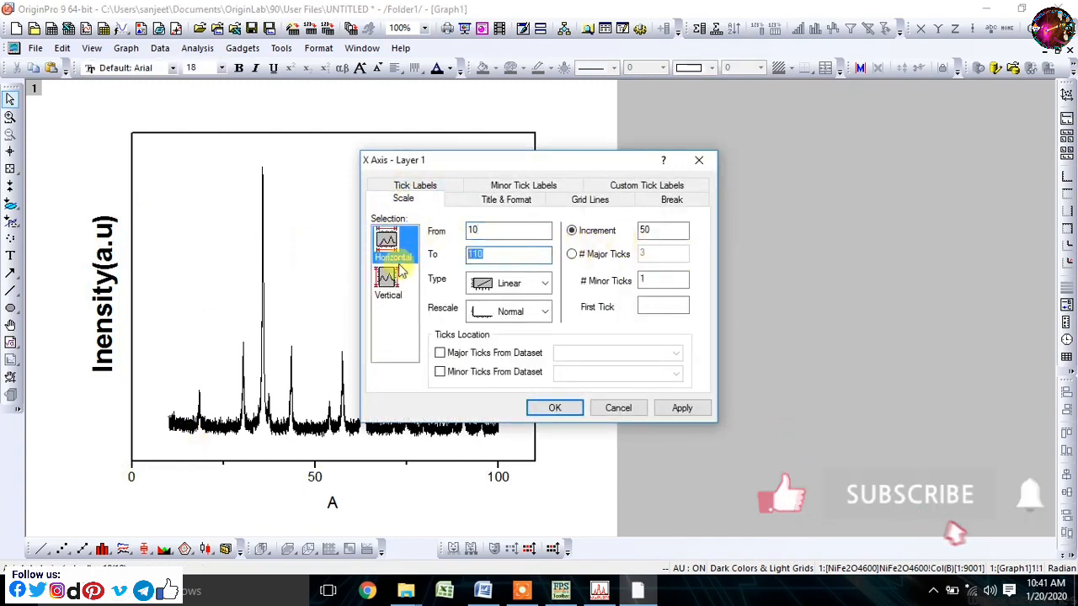
pyautogui.write('70')
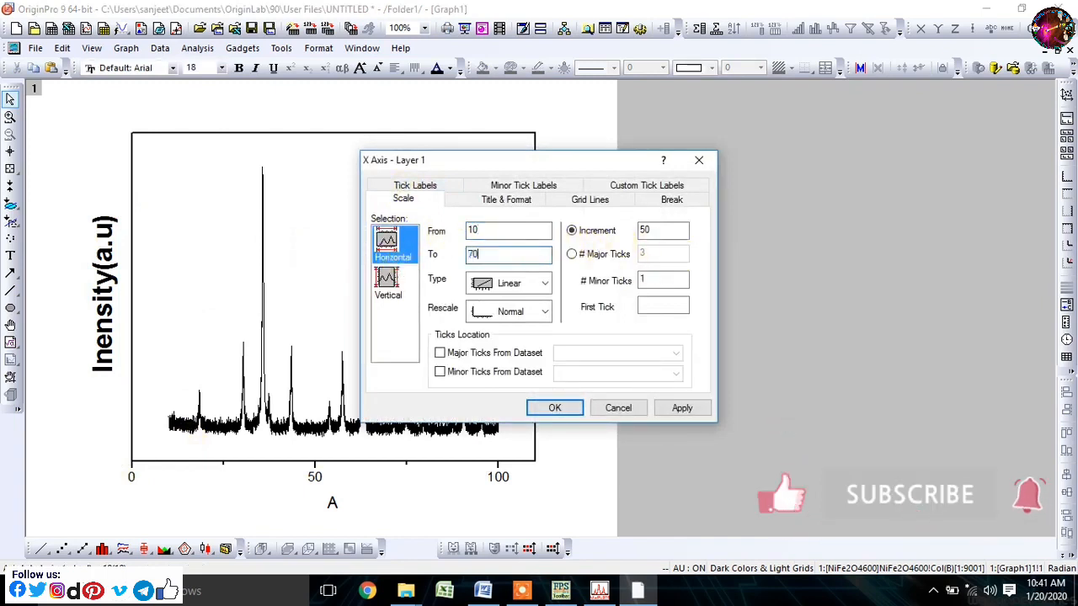
pyautogui.doubleClick(644, 230)
pyautogui.write('10')
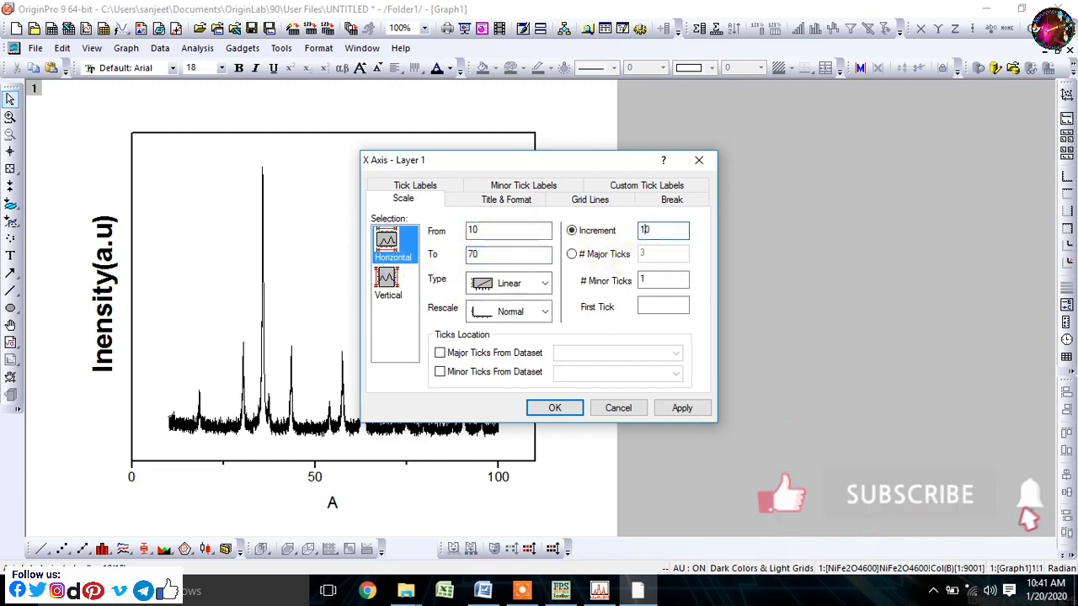
pyautogui.click(553, 408)
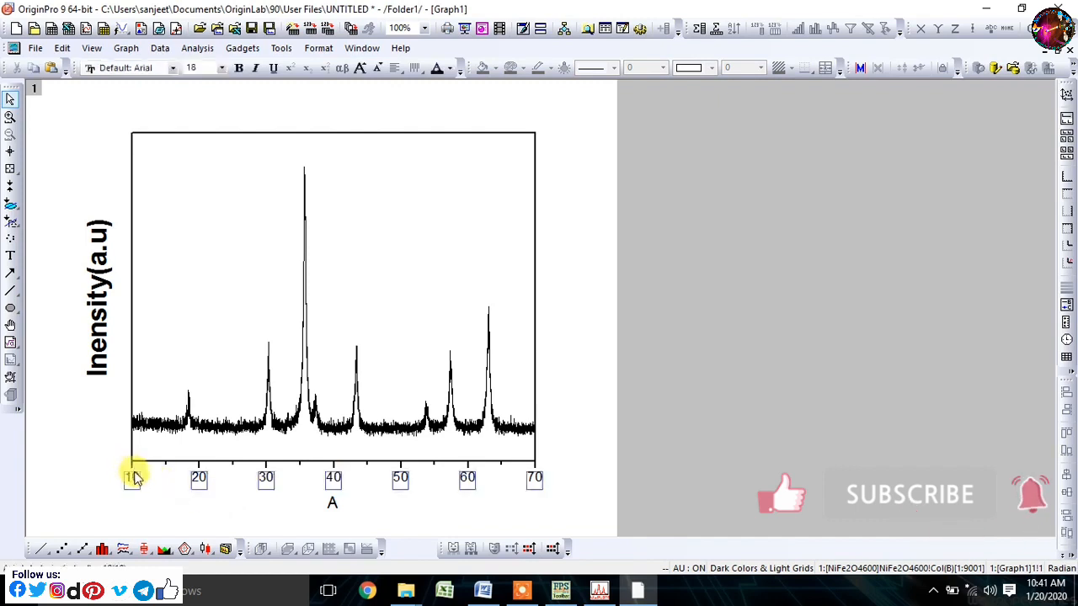
# - Format the X axis tick labels as bold with a font size of 28
pyautogui.doubleClick(133, 476)
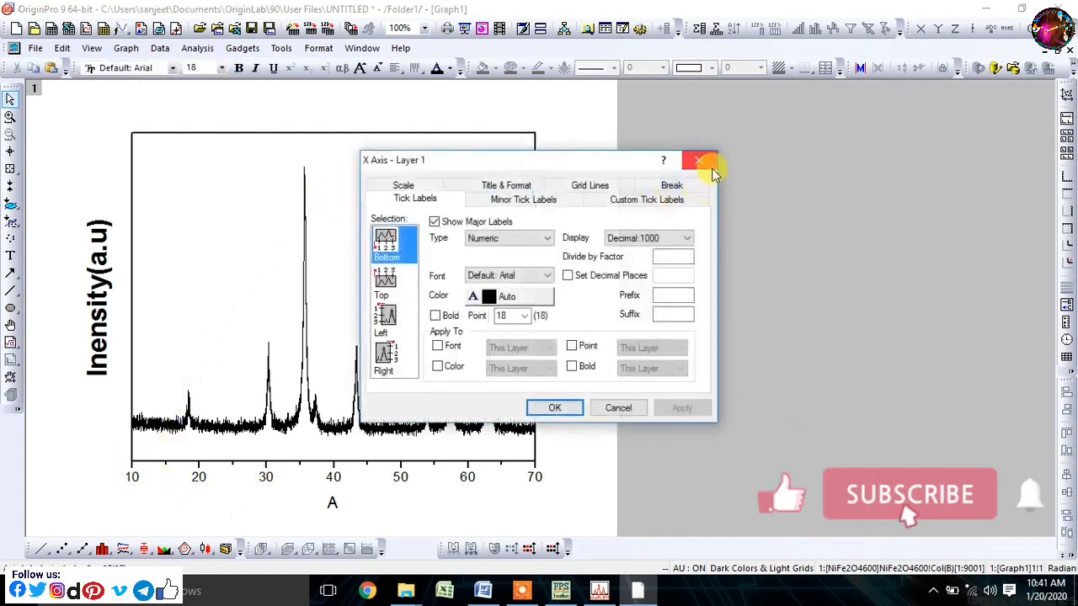
pyautogui.press('Escape')
pyautogui.click(133, 477)
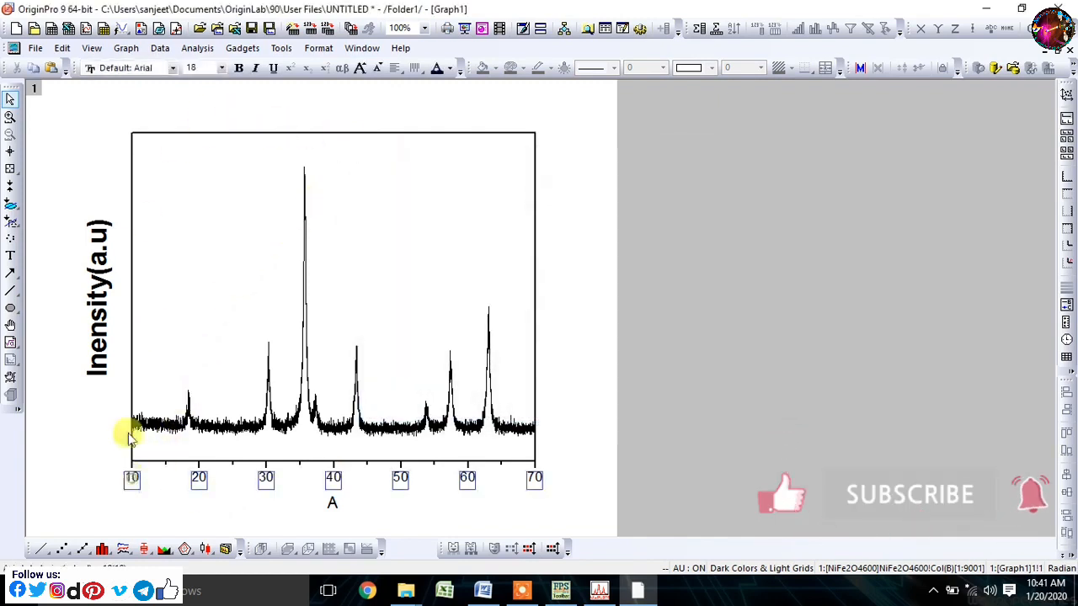
pyautogui.click(193, 67)
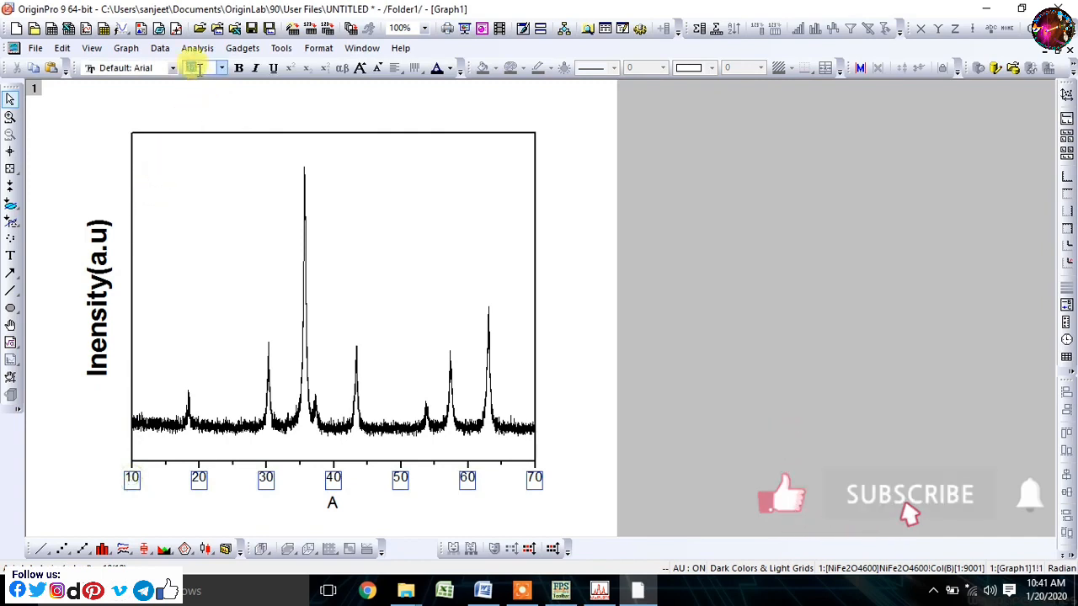
pyautogui.write('28')
pyautogui.press('Return')
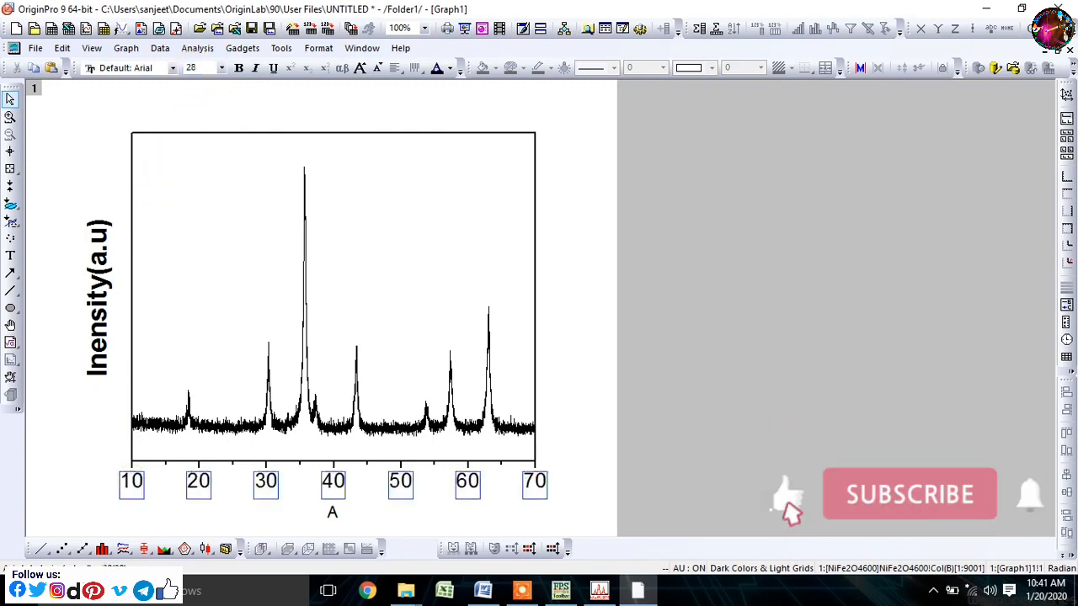
pyautogui.click(551, 400)
pyautogui.click(194, 481)
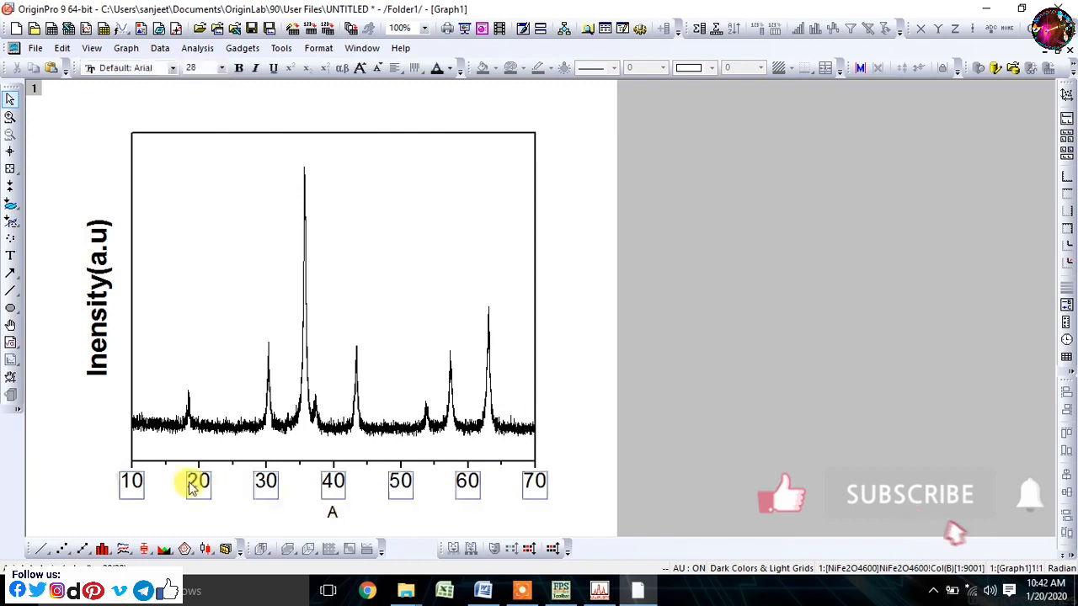
pyautogui.click(238, 68)
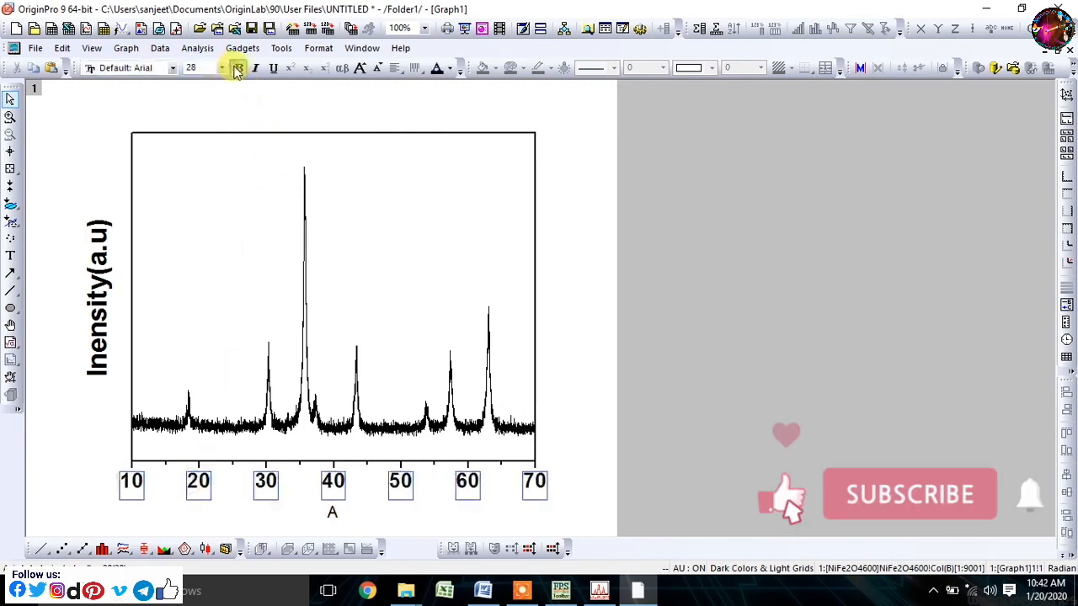
# - Save the project as NFO in the XRD folder on the Desktop
pyautogui.click(250, 32)
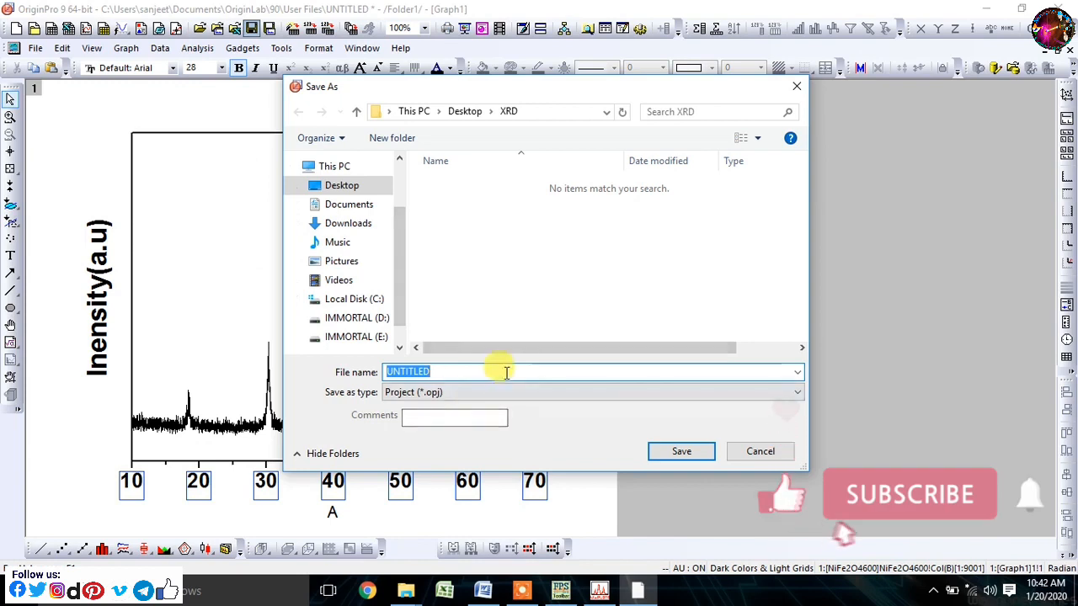
pyautogui.write('NF')
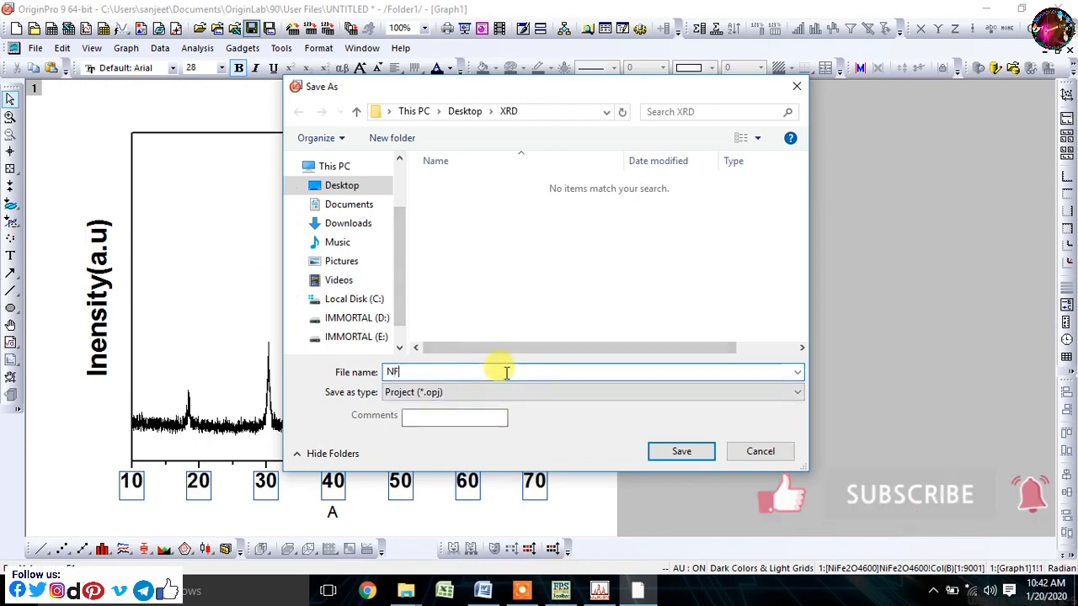
pyautogui.write('O')
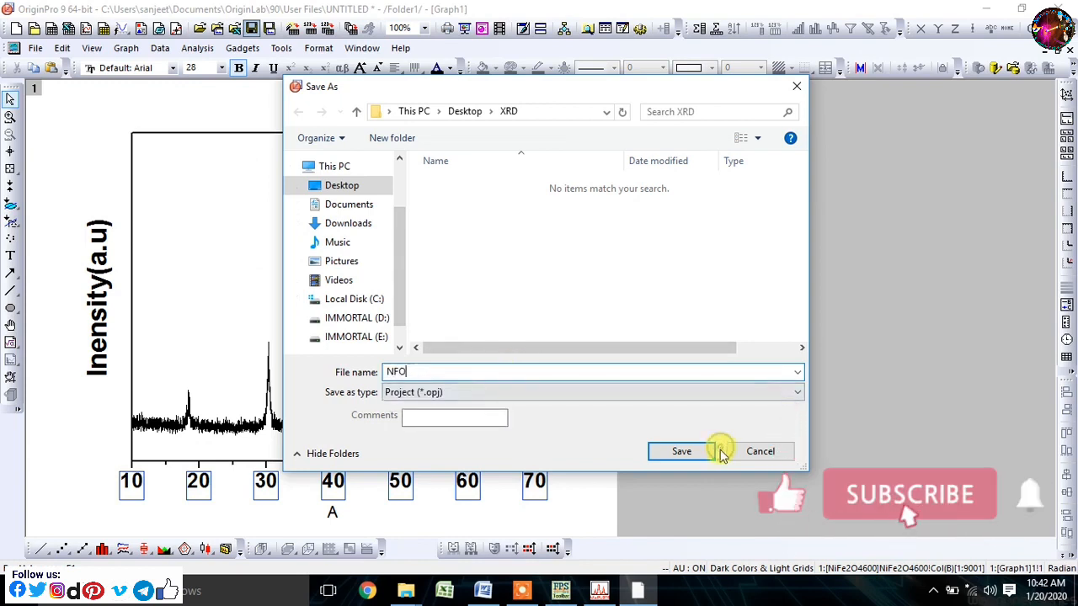
pyautogui.click(685, 452)
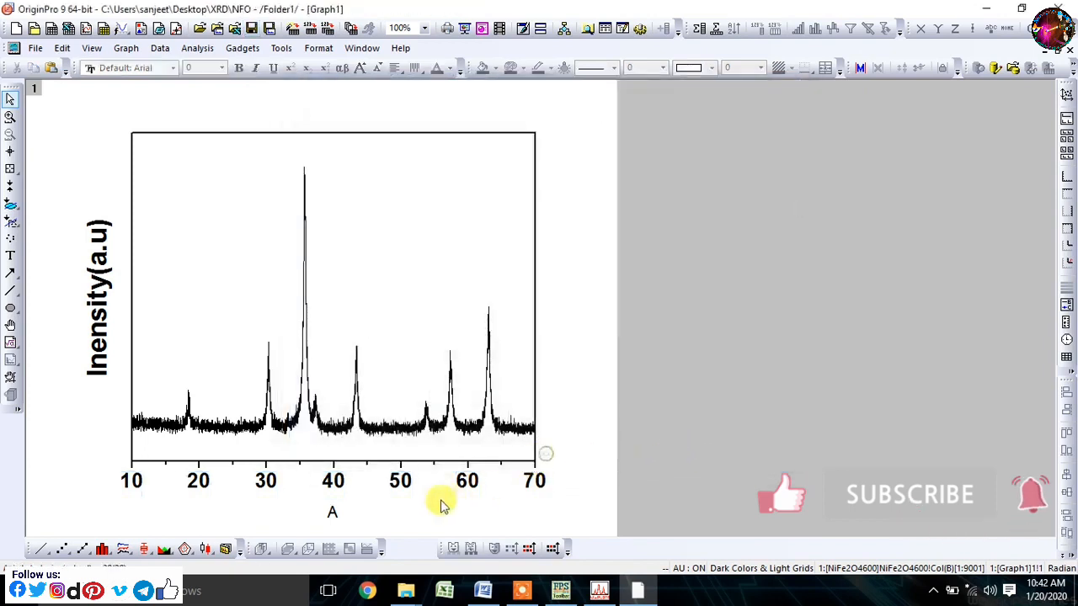
# - Replace the X axis title with "2θ(Degree)" in bold at size 36 and move it closer to the tick labels
pyautogui.doubleClick(333, 511)
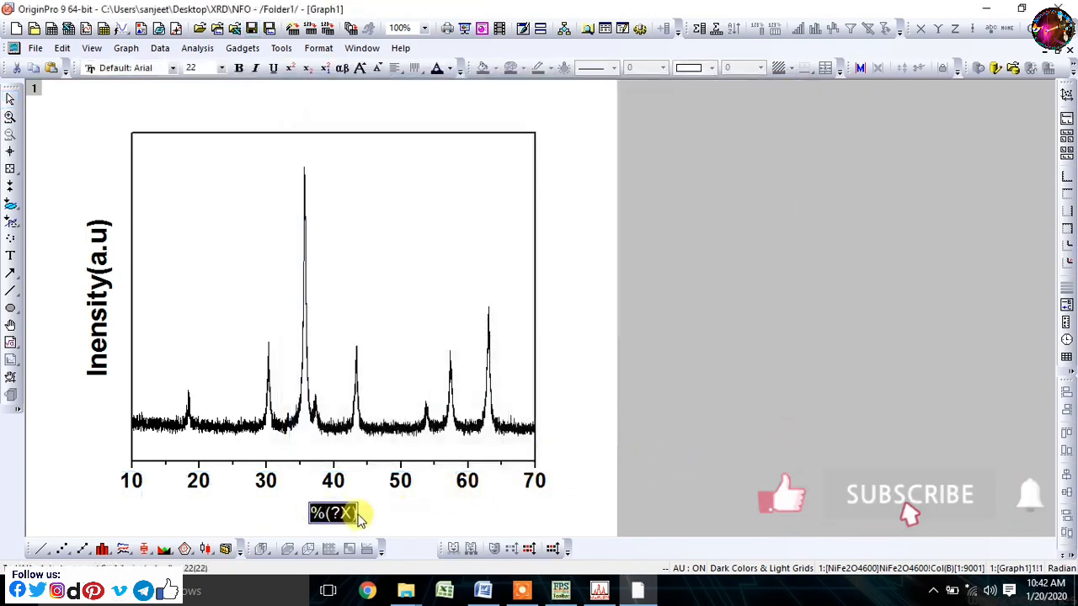
pyautogui.write('2θ(Degree')
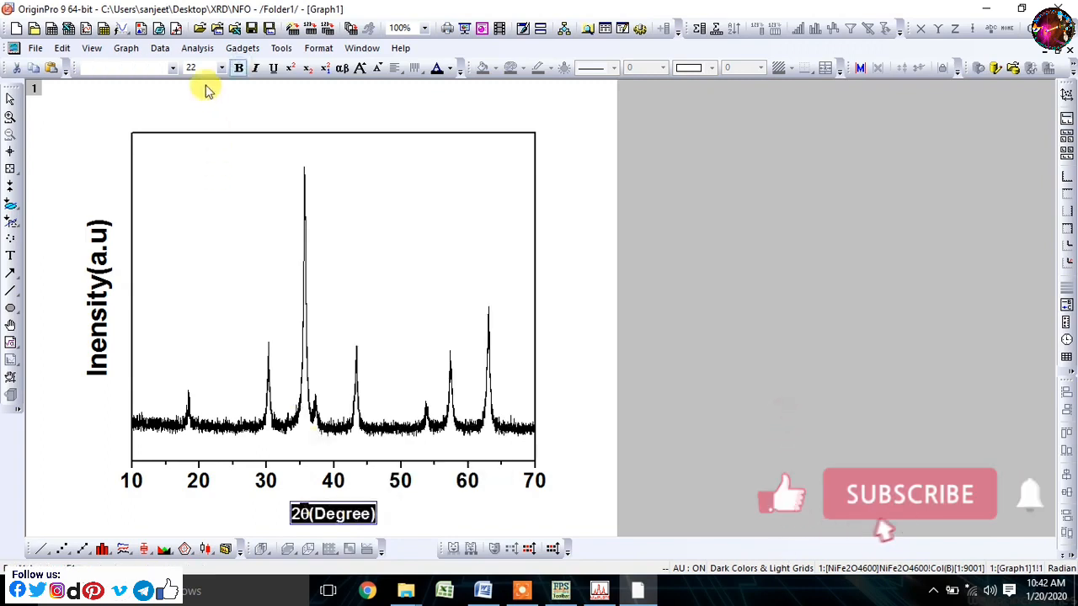
pyautogui.click(194, 67)
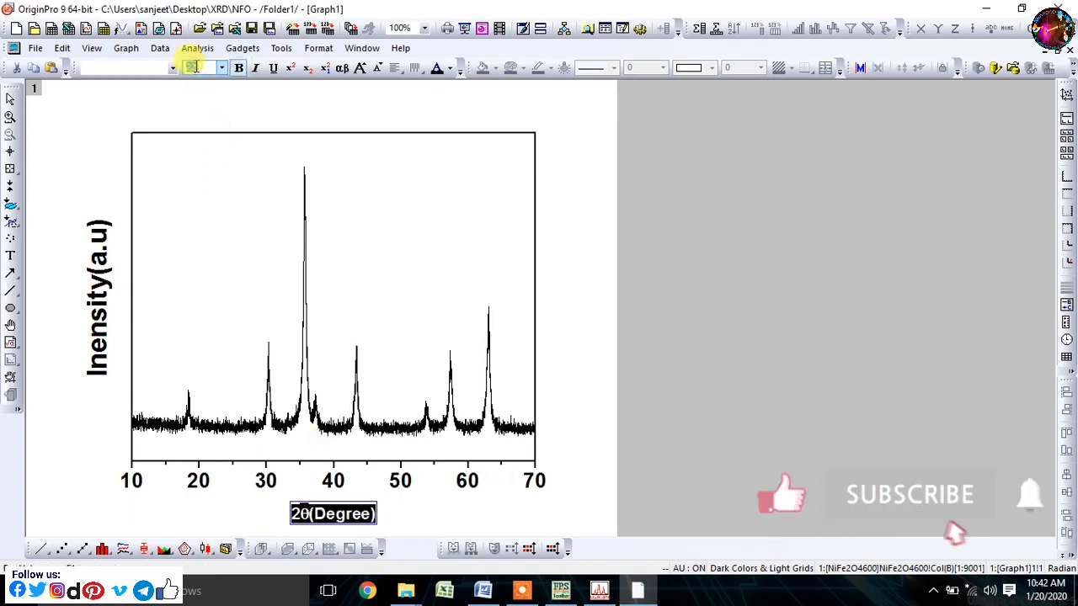
pyautogui.write('36')
pyautogui.press('Return')
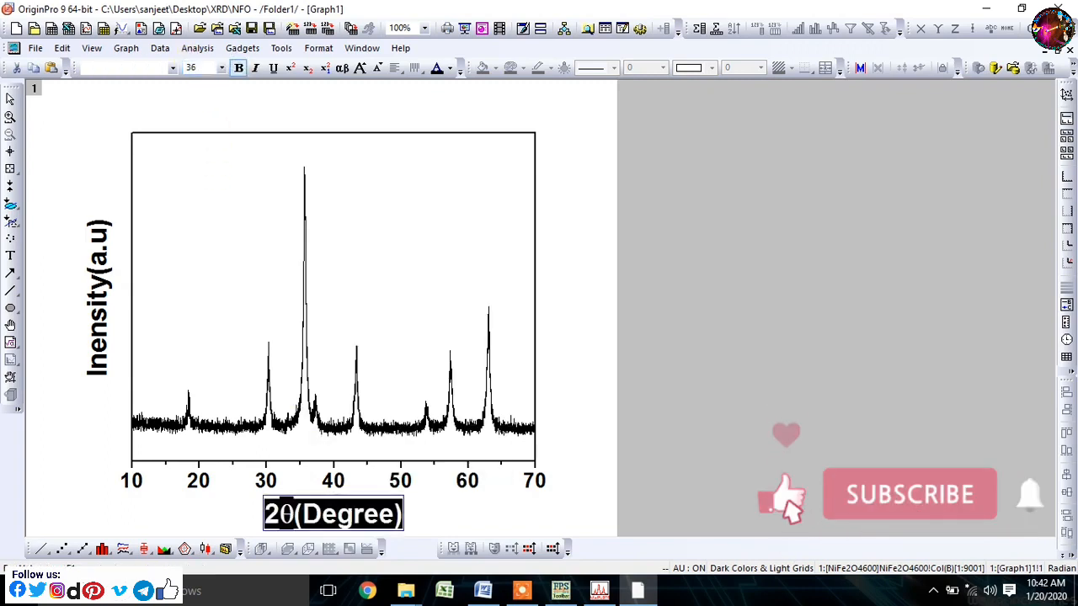
pyautogui.click(421, 507)
pyautogui.click(341, 497)
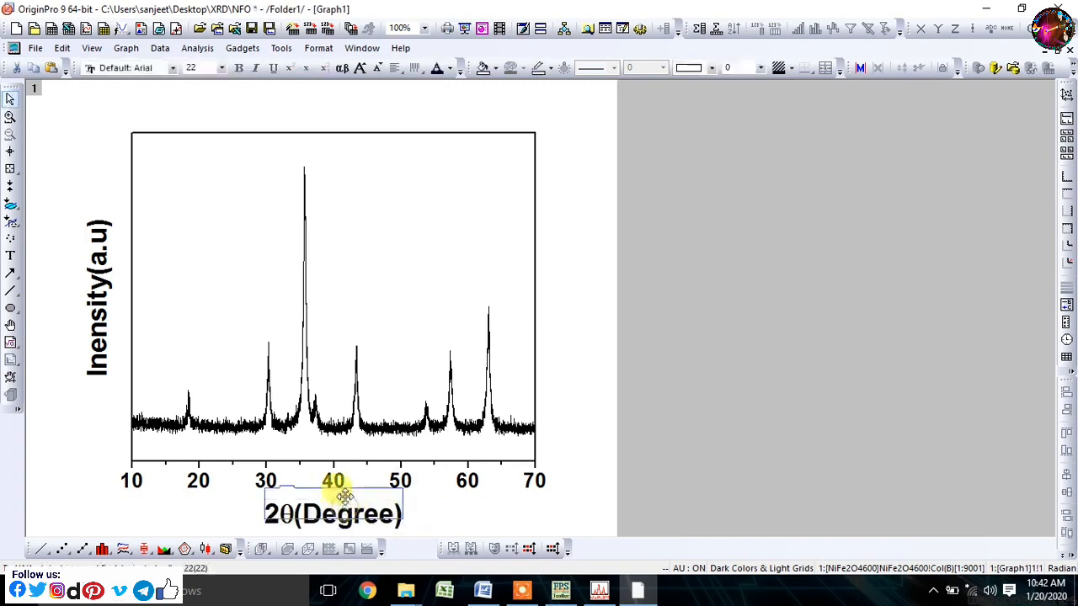
pyautogui.click(425, 512)
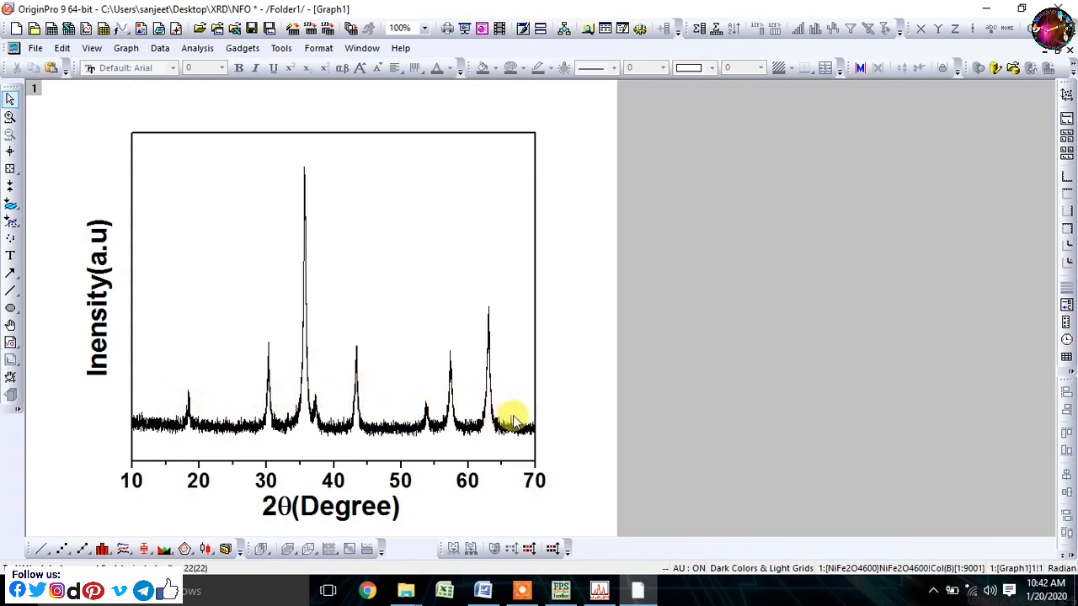
# - Switch to WinPLOTR to examine the Miller indices above the refined NiFe2O4 peaks, and return to Origin
pyautogui.click(561, 593)
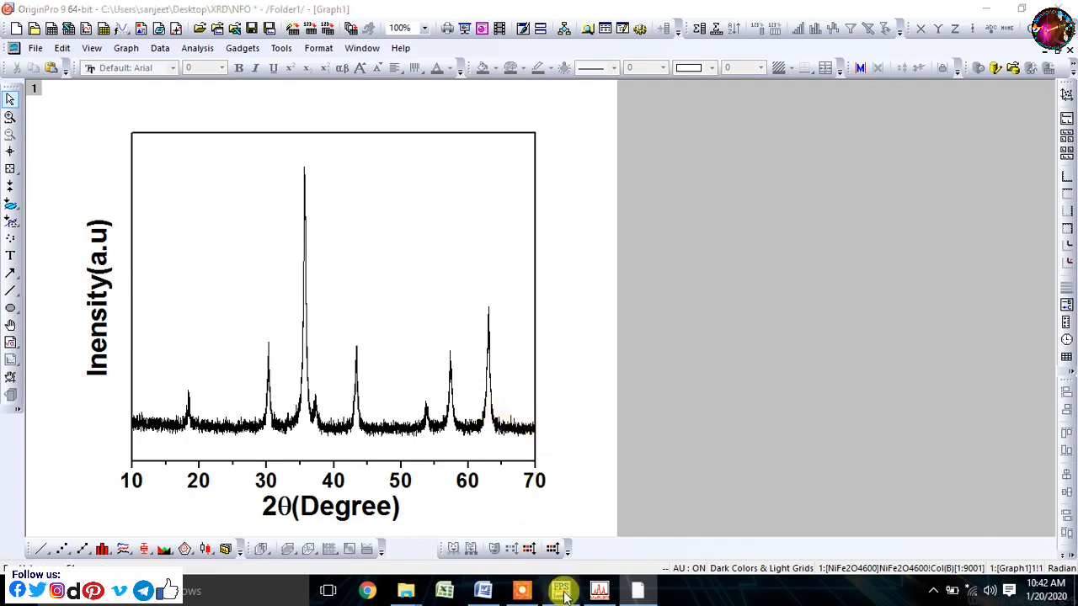
pyautogui.click(587, 596)
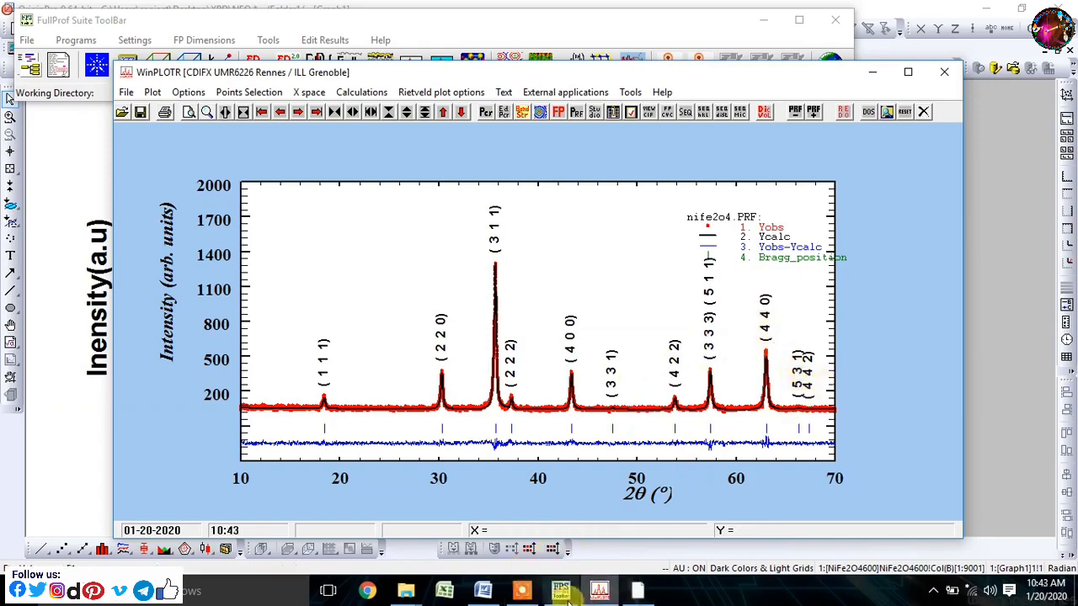
pyautogui.click(640, 594)
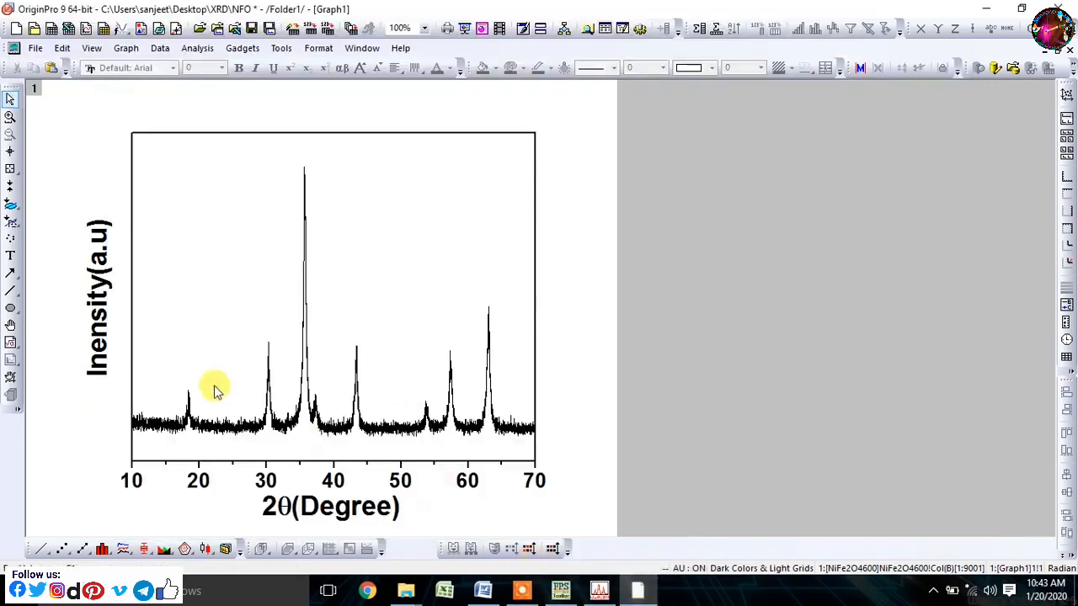
# - Add the text label "(111)" above the first peak near 18°, in bold at size 28
pyautogui.click(11, 259)
pyautogui.click(166, 352)
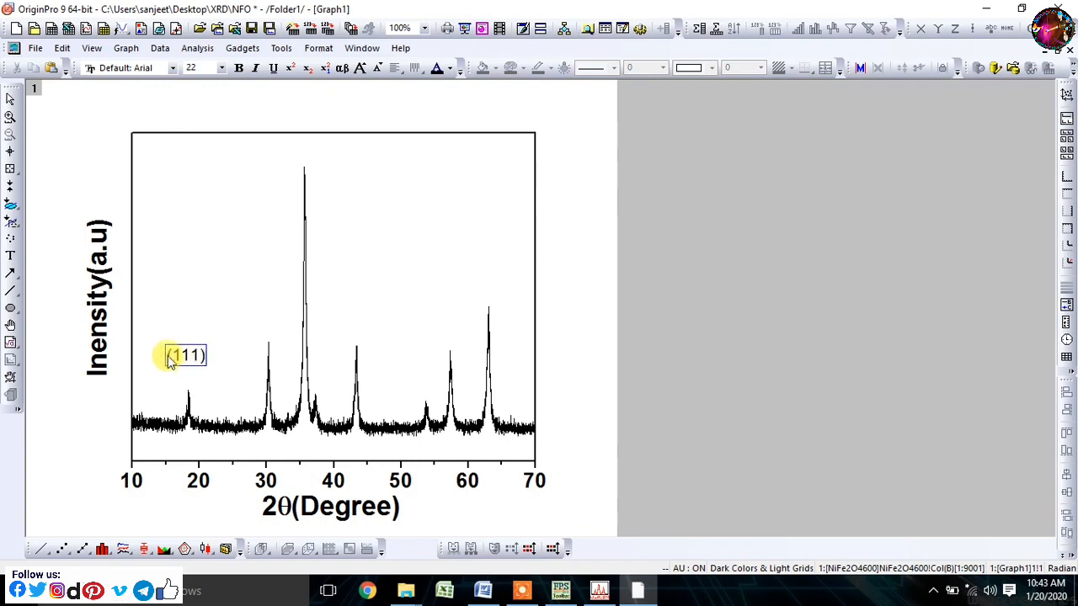
pyautogui.moveTo(171, 356); pyautogui.dragTo(251, 358)
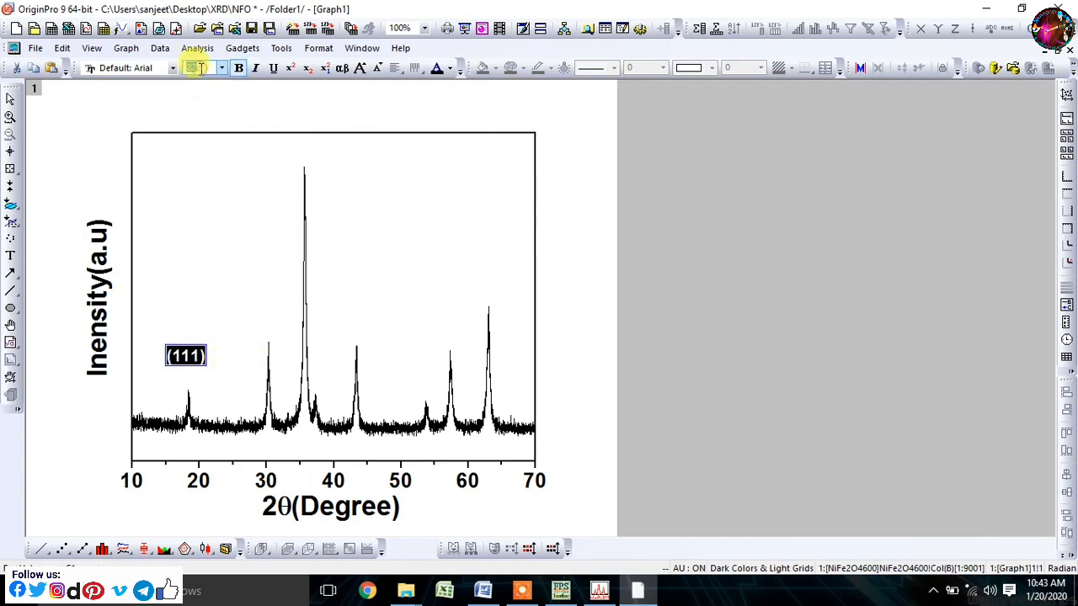
pyautogui.write('24')
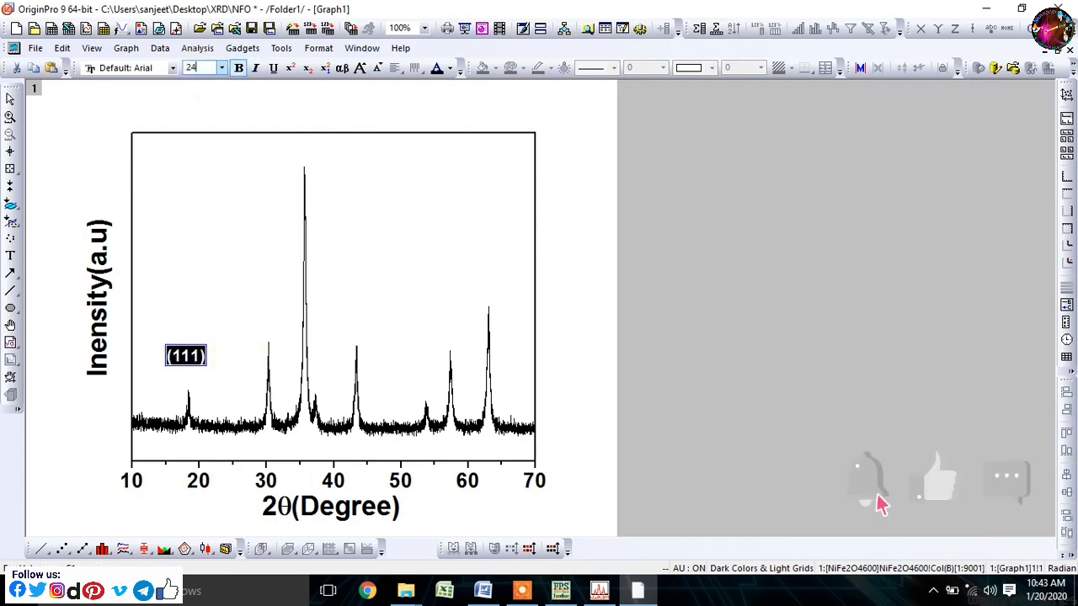
pyautogui.press('Return')
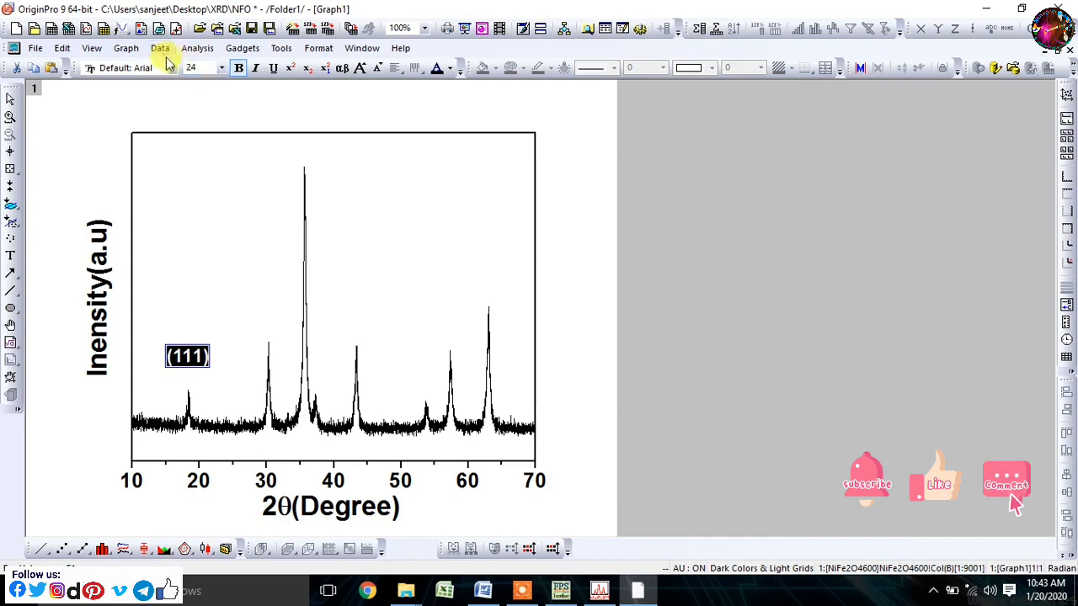
pyautogui.write('2')
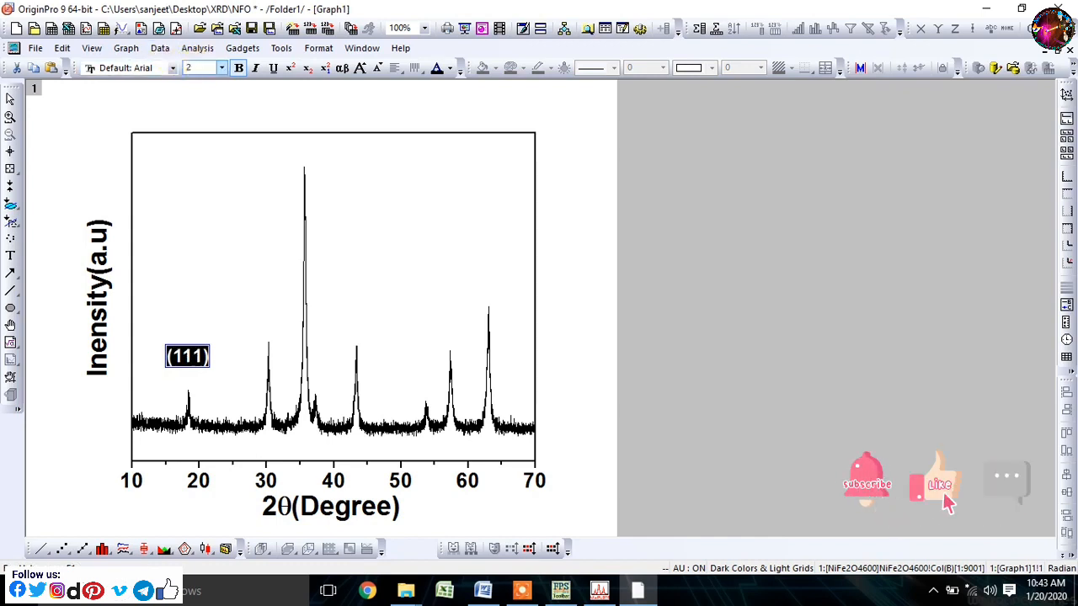
pyautogui.press('Return')
pyautogui.click(222, 176)
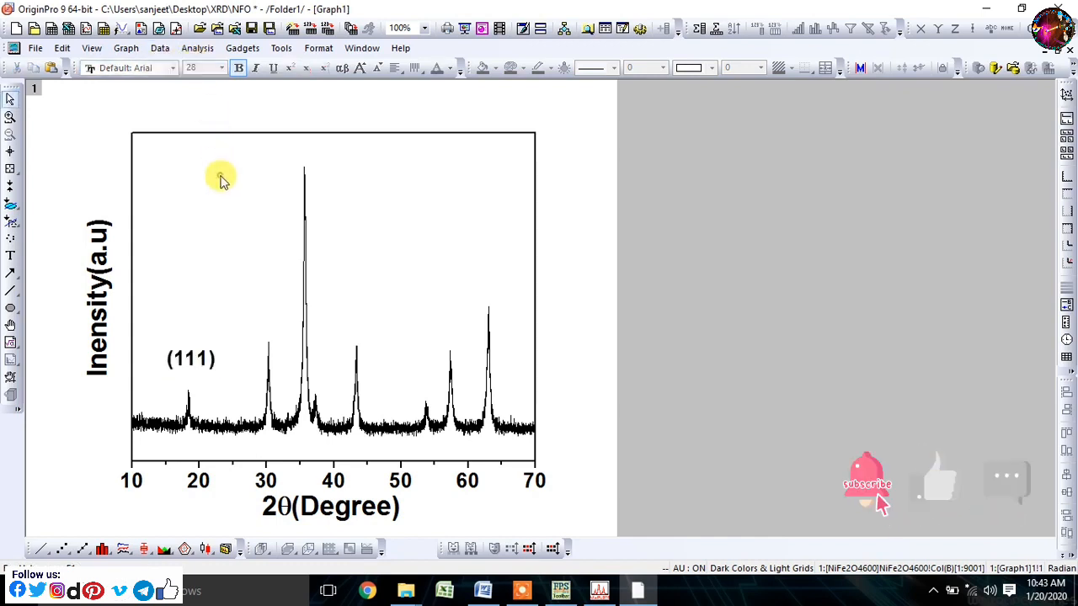
# - Rotate the "(111)" label by 90 degrees
pyautogui.click(192, 356)
pyautogui.rightClick(193, 356)
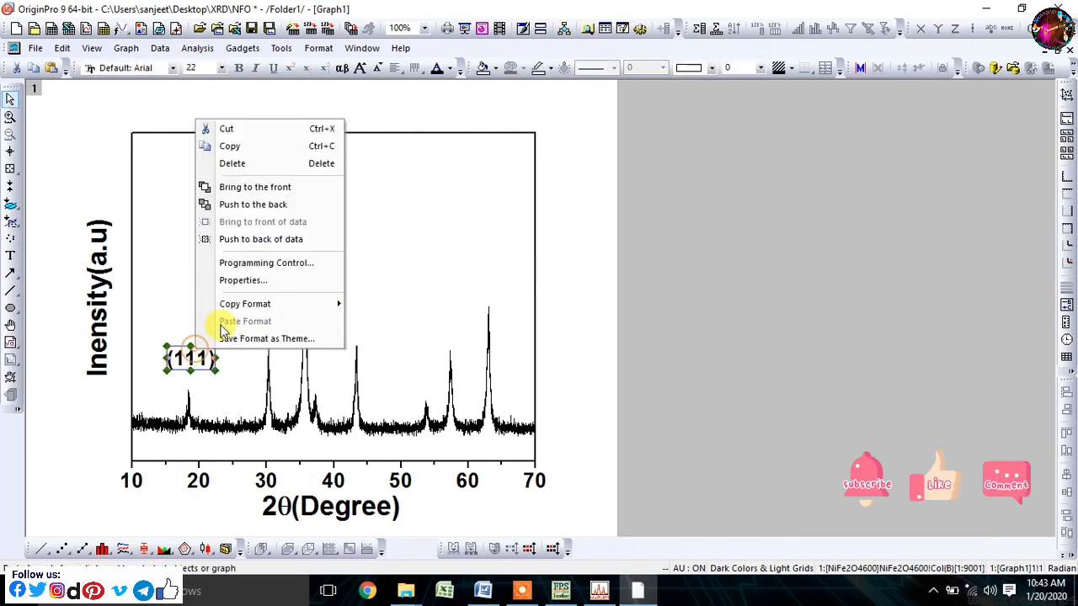
pyautogui.click(240, 281)
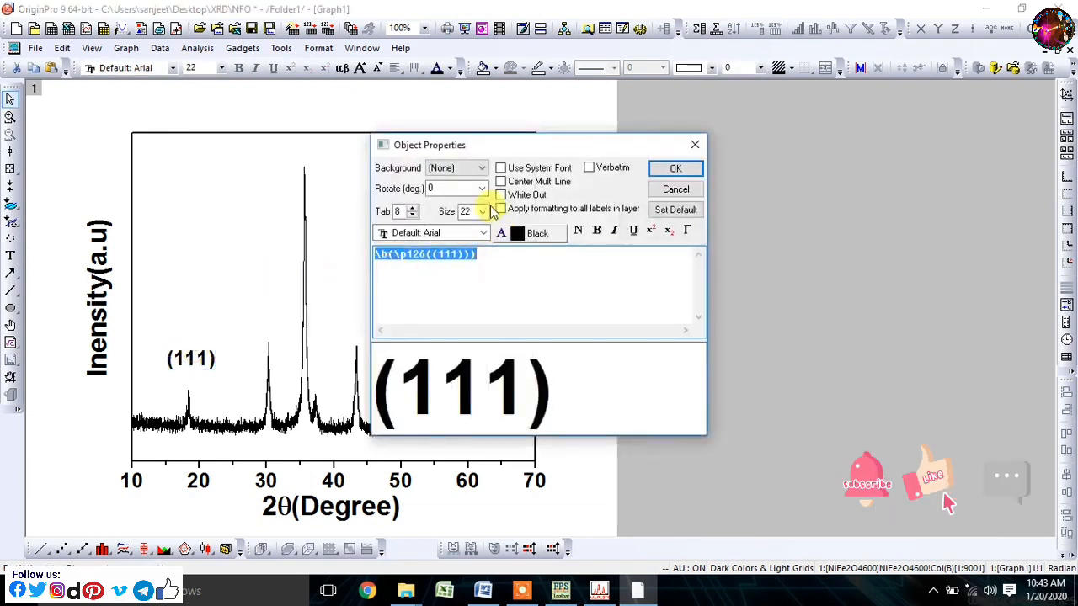
pyautogui.click(480, 188)
pyautogui.click(466, 223)
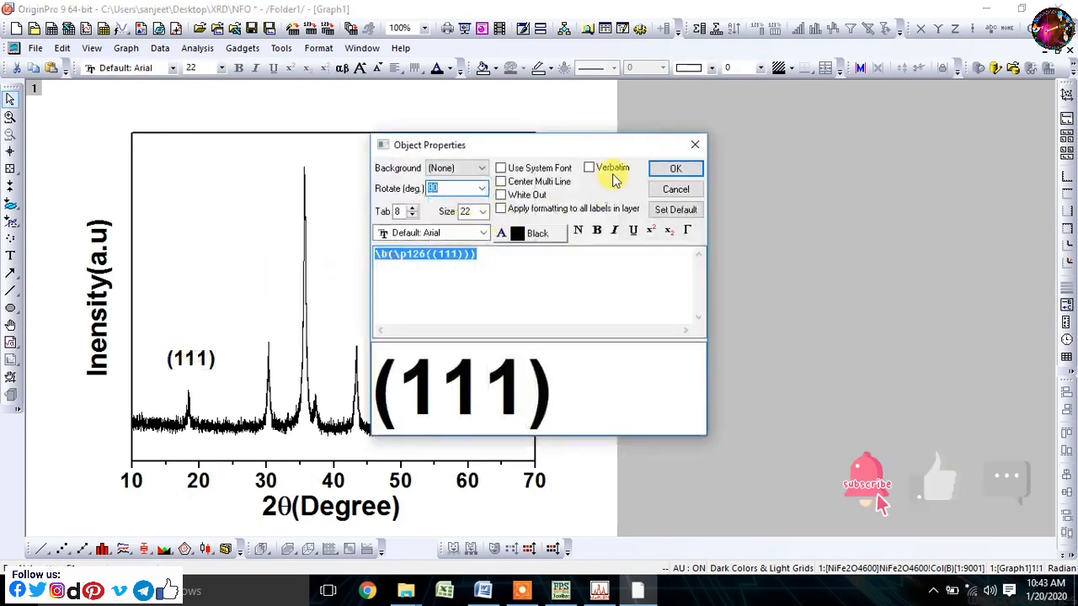
pyautogui.click(675, 168)
pyautogui.click(210, 289)
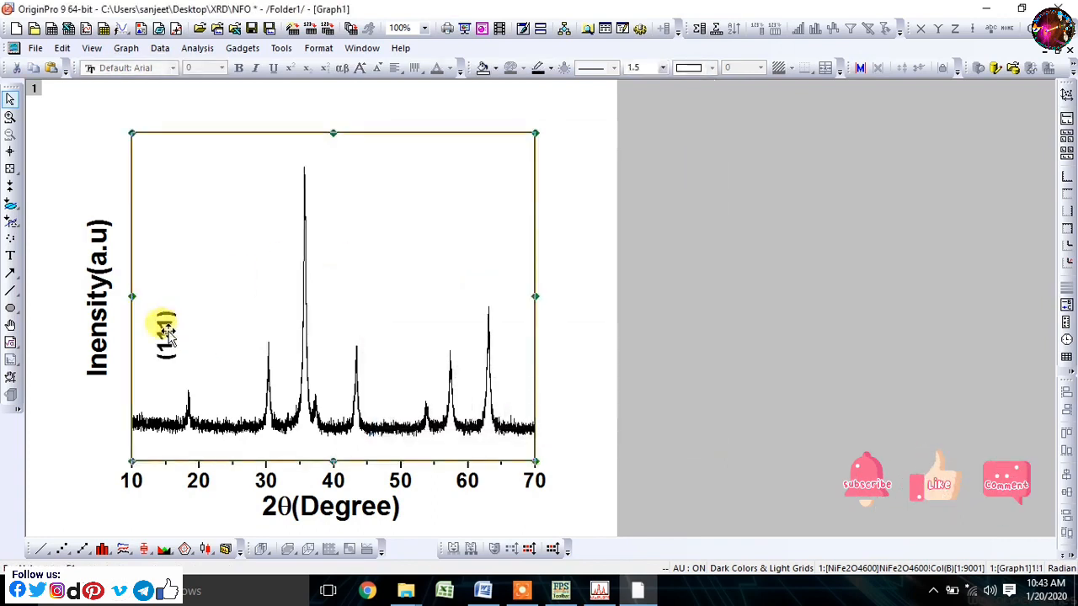
pyautogui.click(556, 251)
# - Move the rotated "(111)" label directly above the first peak near 18°
pyautogui.click(163, 333)
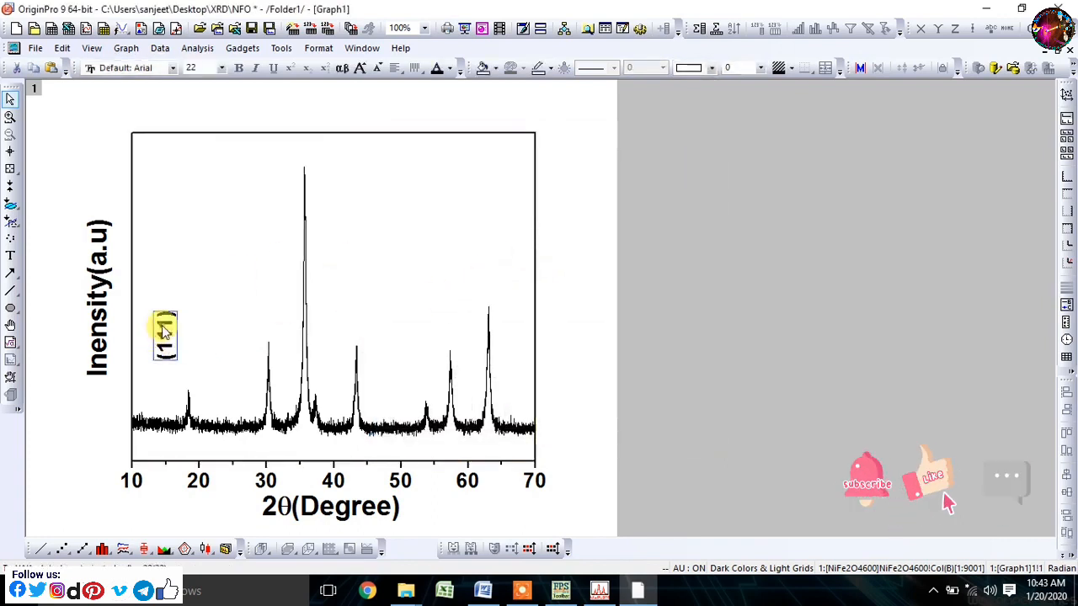
pyautogui.moveTo(184, 351); pyautogui.dragTo(186, 355)
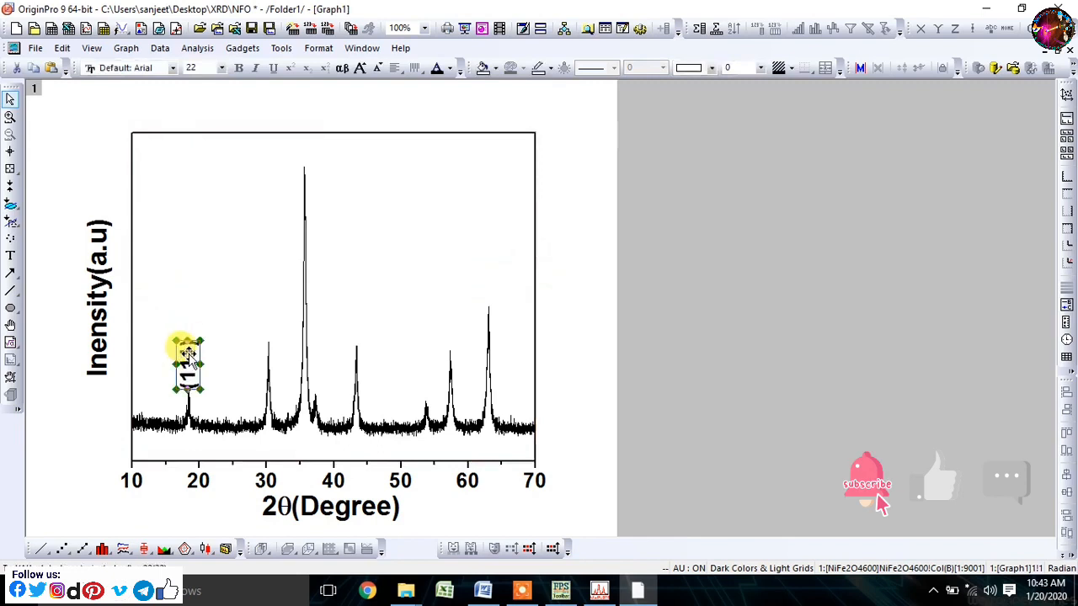
pyautogui.click(208, 339)
# - Copy the rotated "(111)" label and place a duplicate above the second peak near 30°
pyautogui.click(189, 361)
pyautogui.rightClick(188, 359)
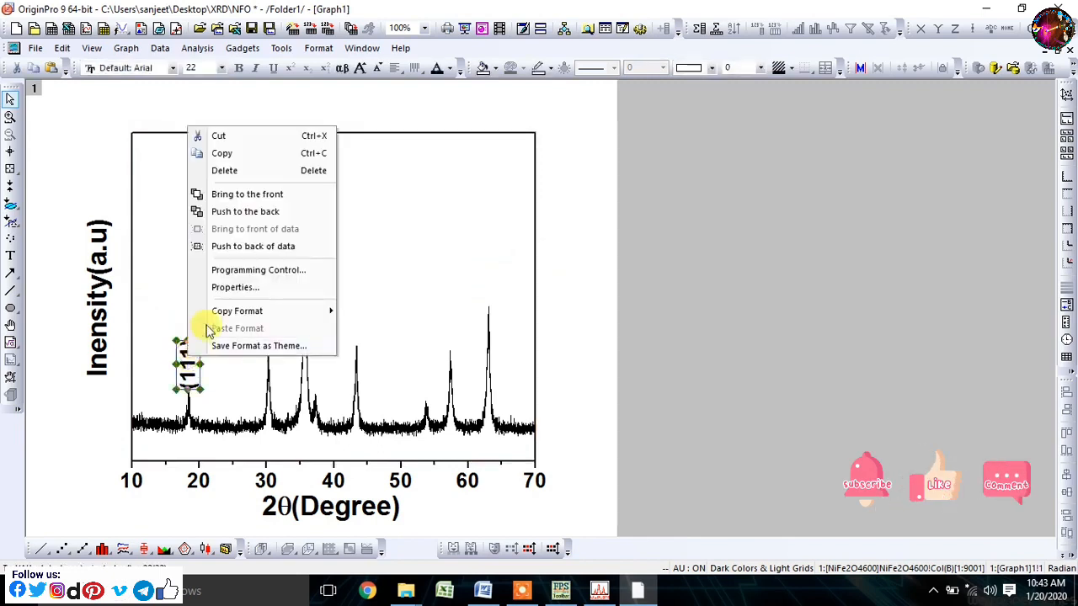
pyautogui.click(222, 153)
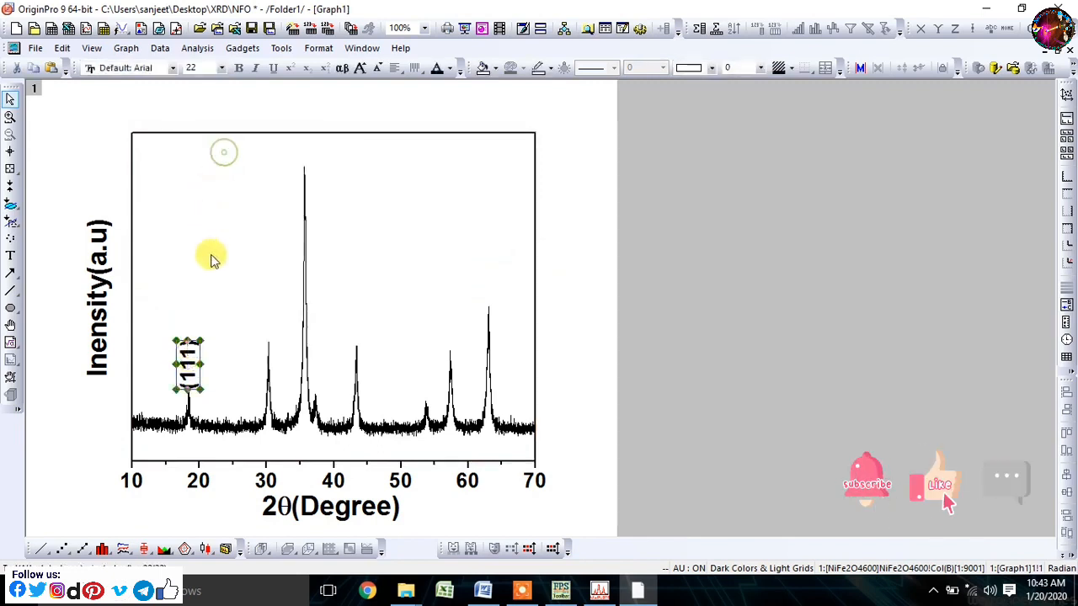
pyautogui.click(232, 293)
pyautogui.hotkey('ctrl', 'v')
pyautogui.moveTo(229, 294); pyautogui.dragTo(288, 320)
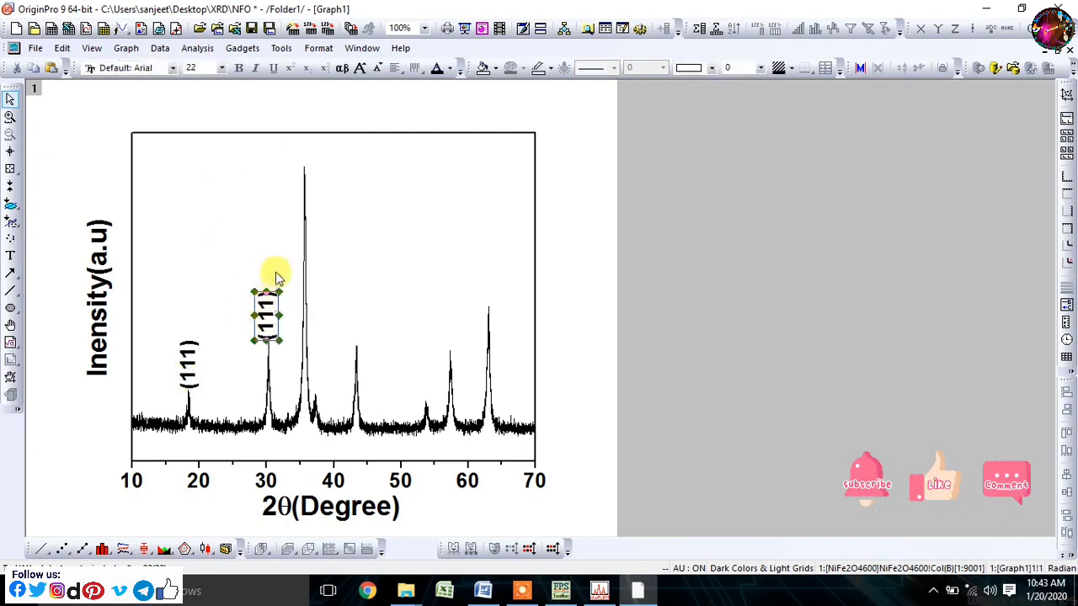
# - Paste more copies of the "(111)" label at the remaining peaks, with two at 57° and two near 66°
pyautogui.click(278, 266)
pyautogui.hotkey('ctrl', 'v')
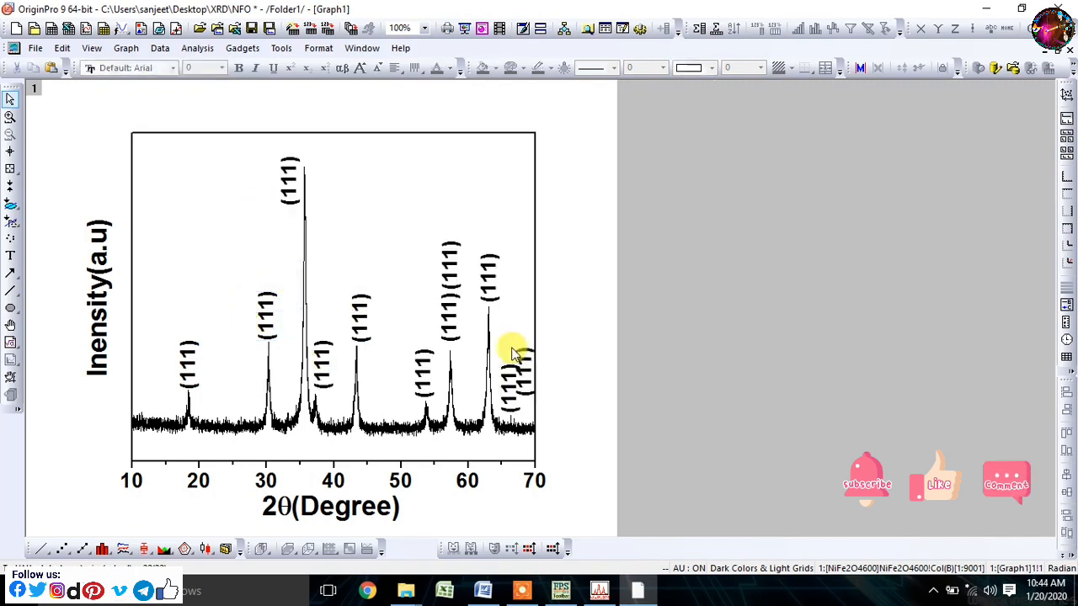
pyautogui.moveTo(522, 358); pyautogui.dragTo(512, 316)
pyautogui.click(519, 293)
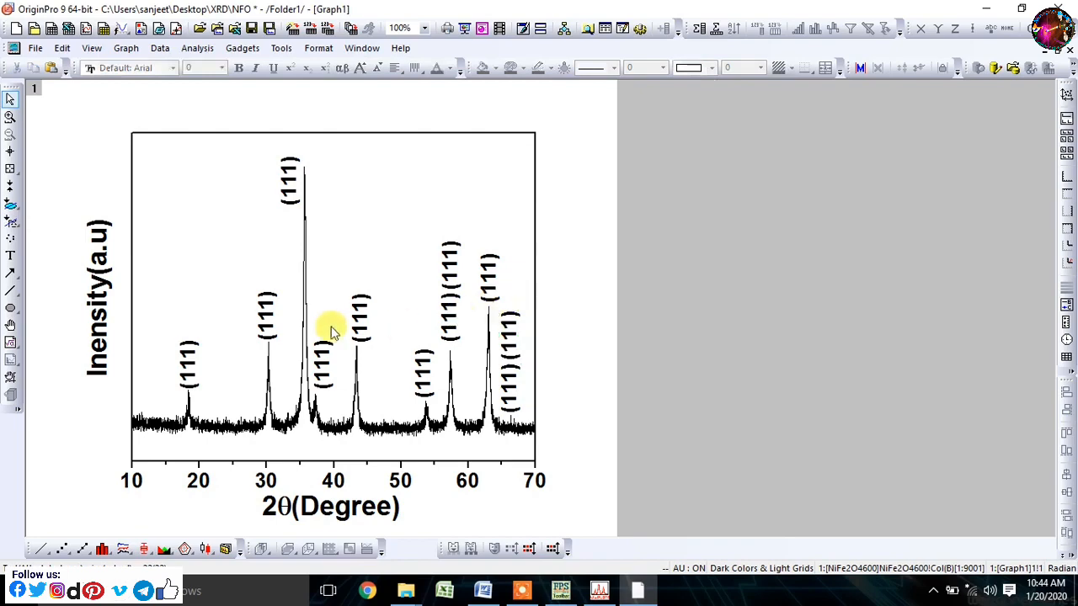
# - Check the Miller indices in WinPLOTR, return to Origin and change the label above the 30° peak to "(220)"
pyautogui.click(600, 589)
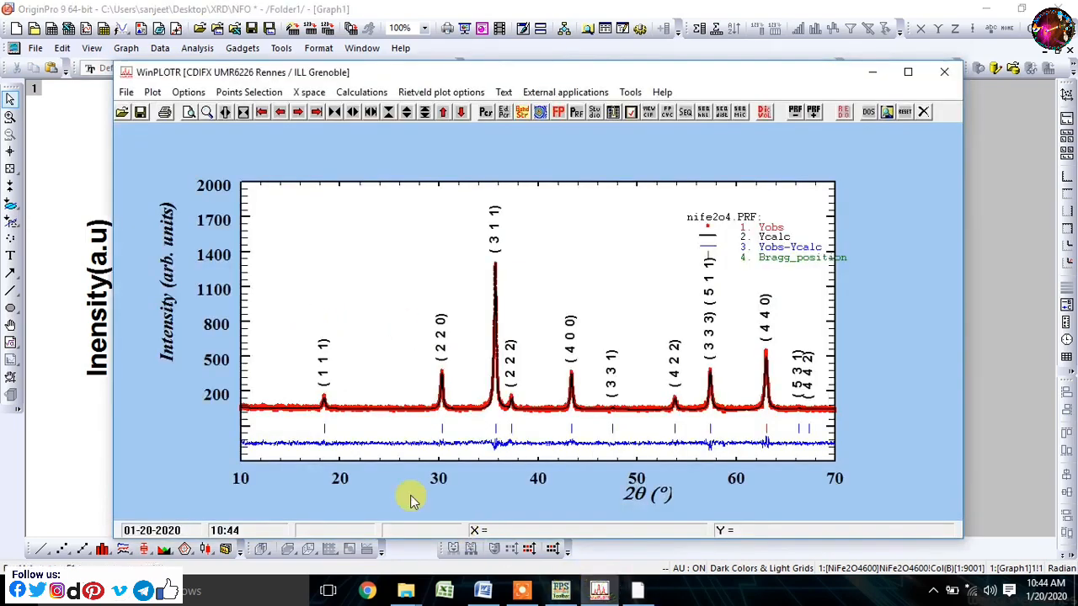
pyautogui.click(599, 589)
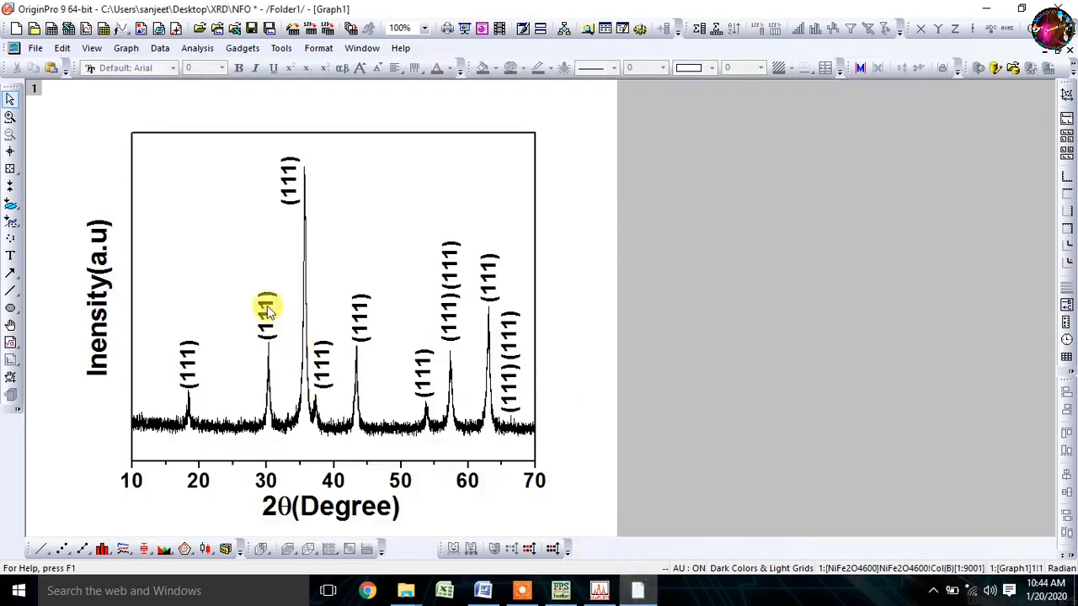
pyautogui.doubleClick(267, 305)
pyautogui.click(269, 355)
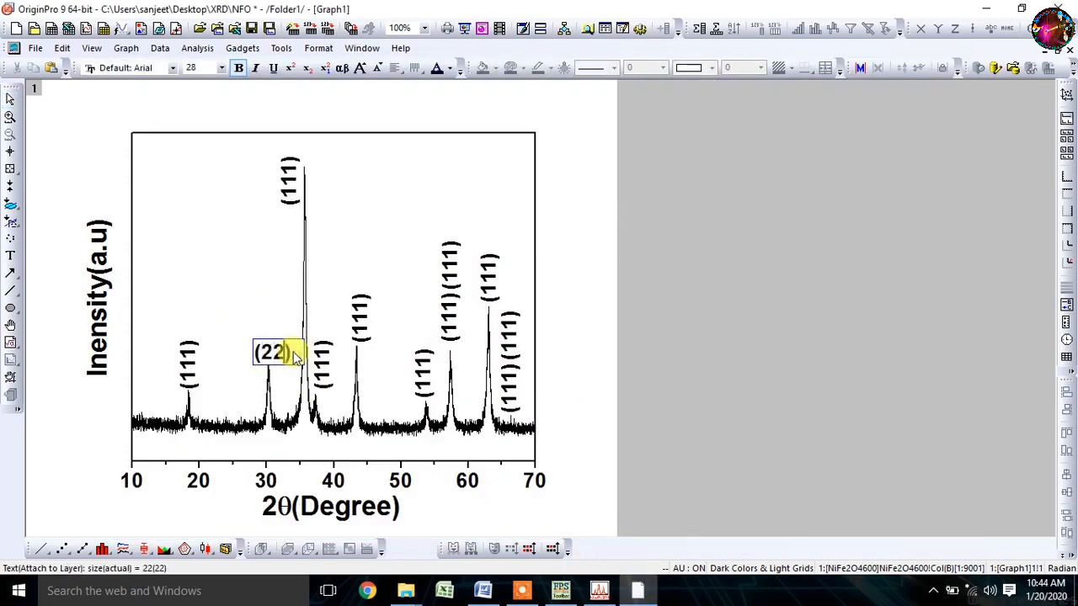
pyautogui.click(276, 325)
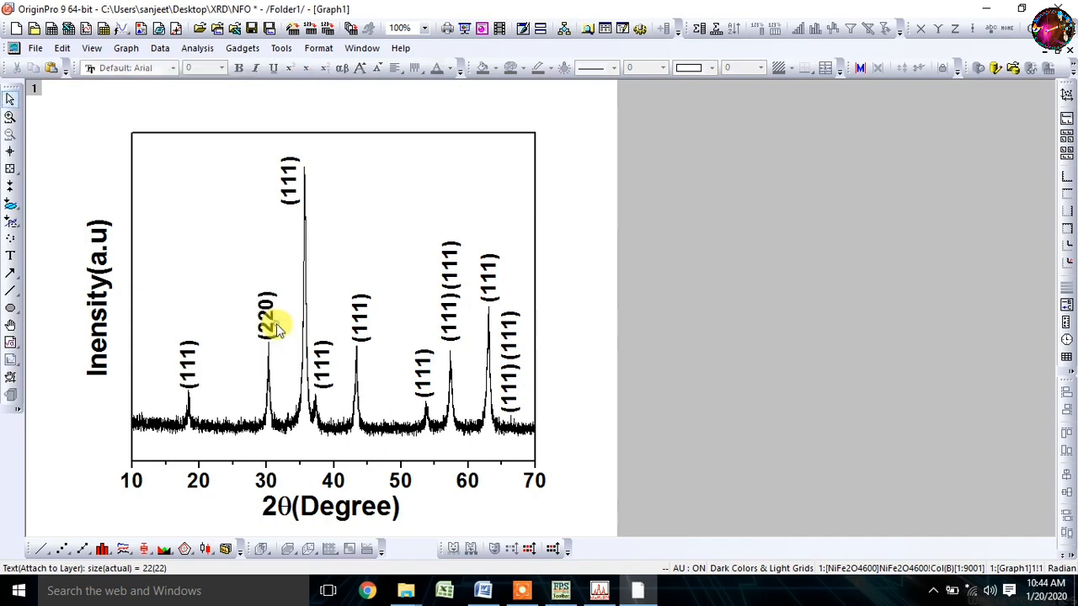
# - Check the strongest peak's index in WinPLOTR, change its label in Origin to "(311)" and move the label slightly higher
pyautogui.click(599, 589)
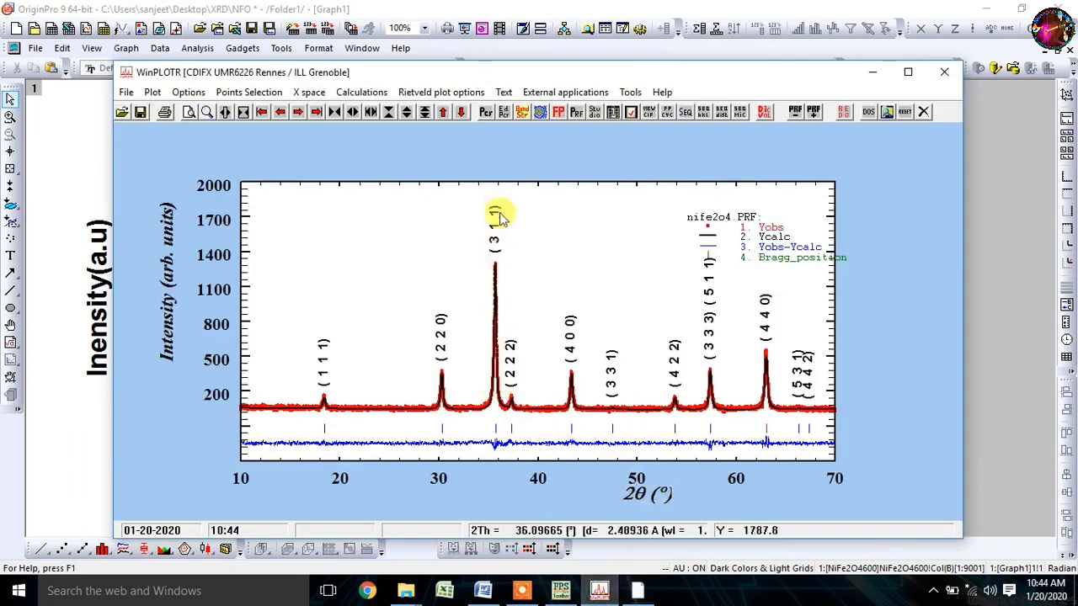
pyautogui.click(617, 588)
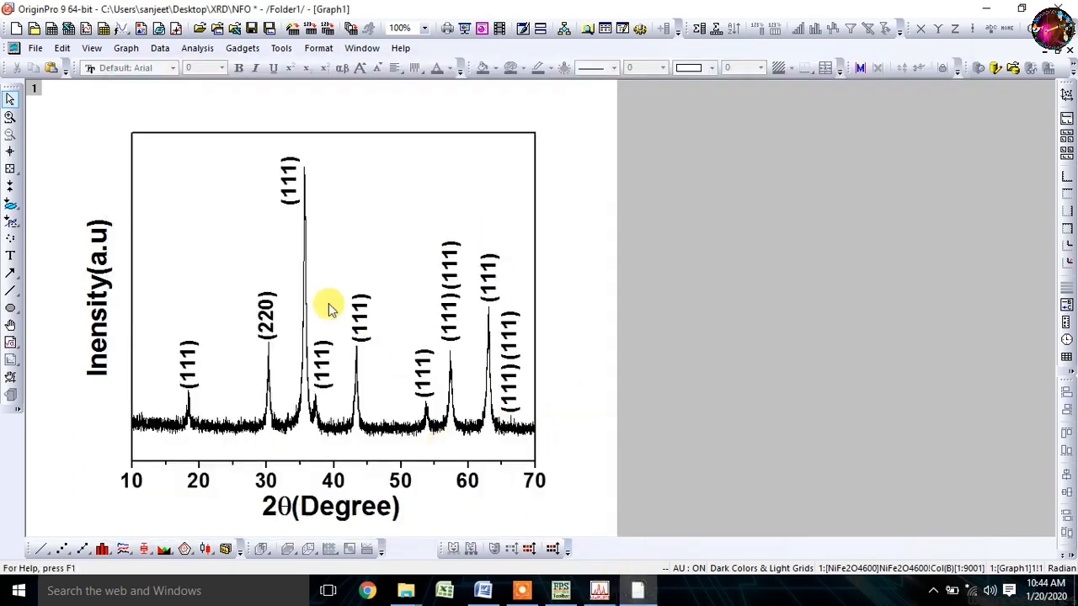
pyautogui.doubleClick(295, 185)
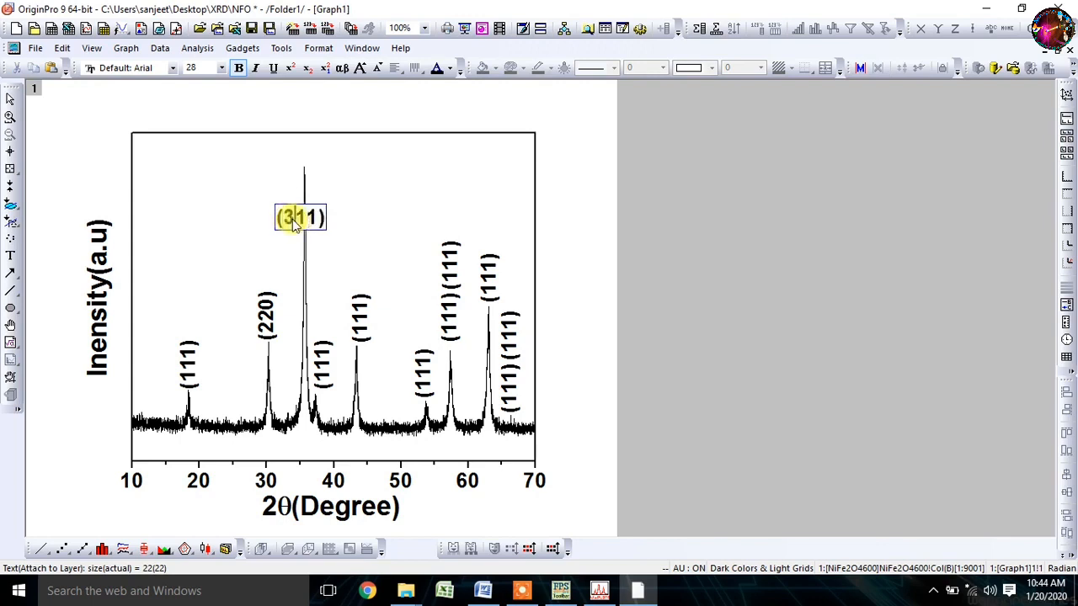
pyautogui.click(259, 157)
pyautogui.click(287, 206)
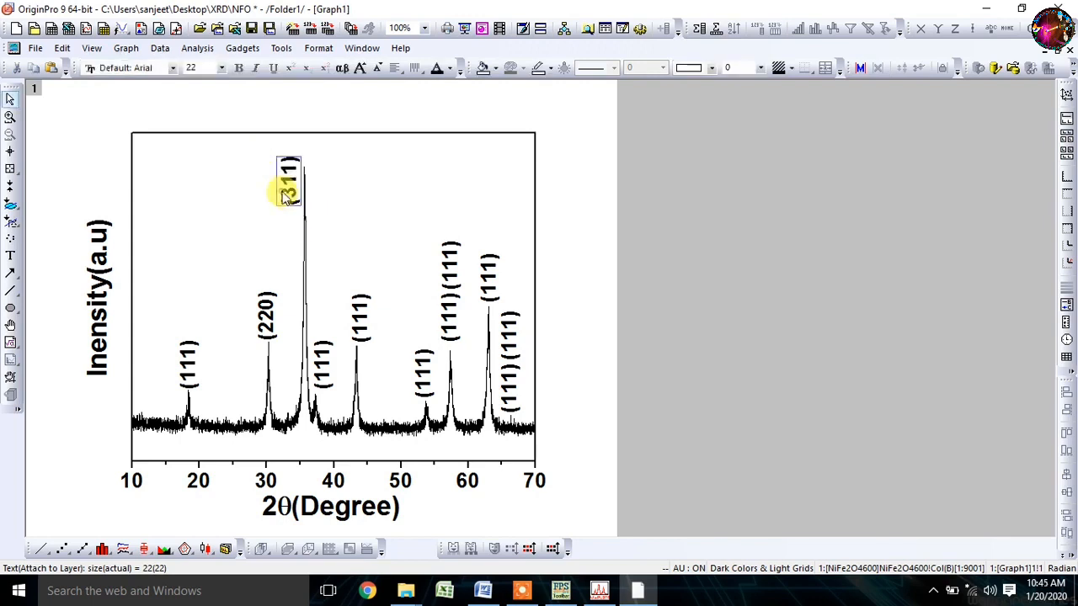
pyautogui.click(360, 183)
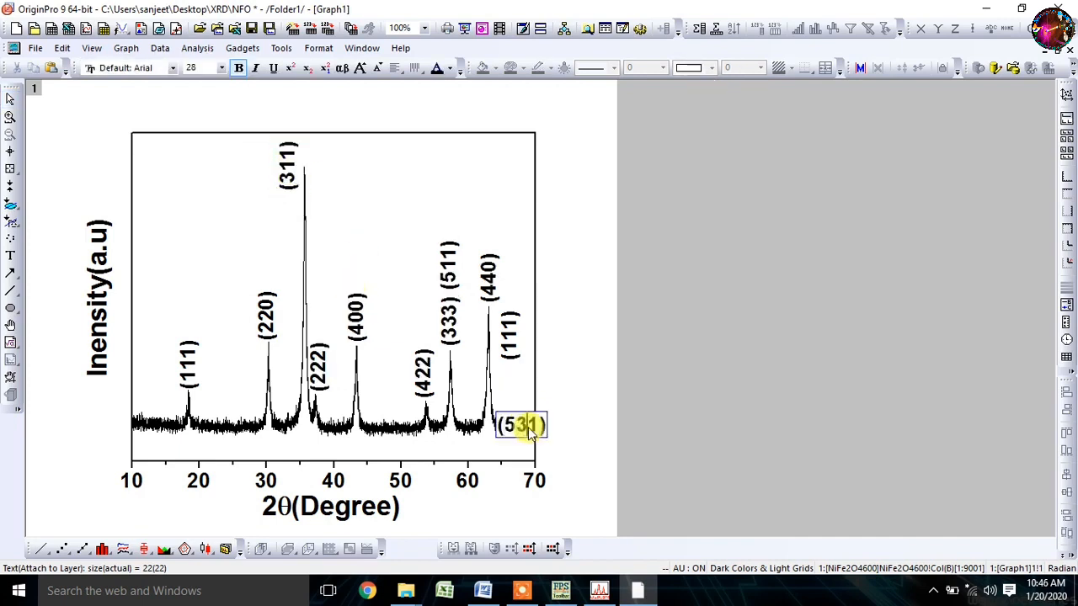
# - Finish the "(531)" label near 66°, change the "(111)" label above it to "(422)" and adjust its position
pyautogui.click(523, 410)
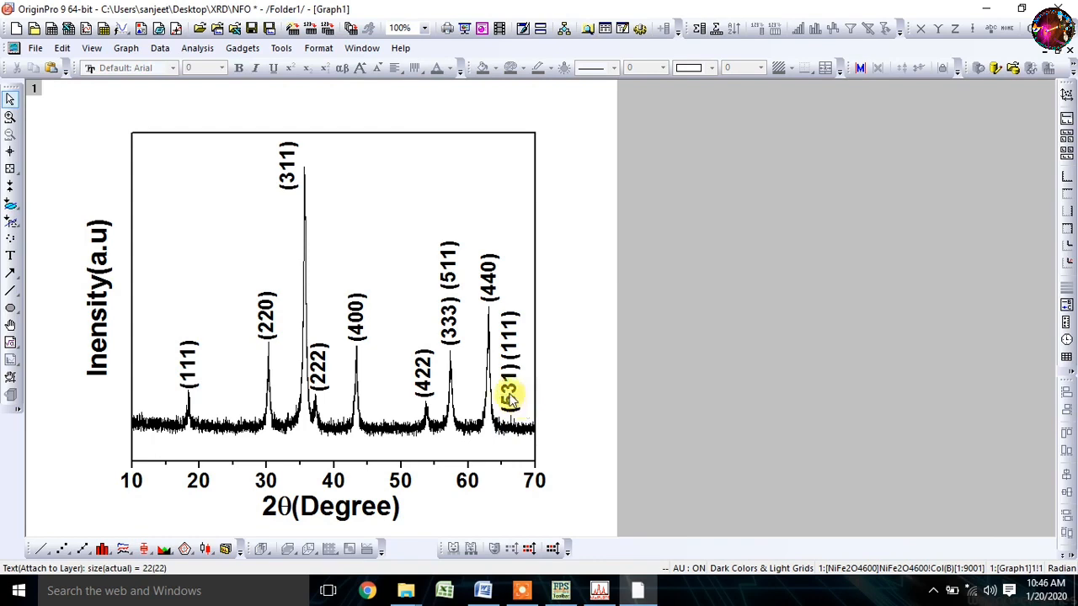
pyautogui.doubleClick(519, 355)
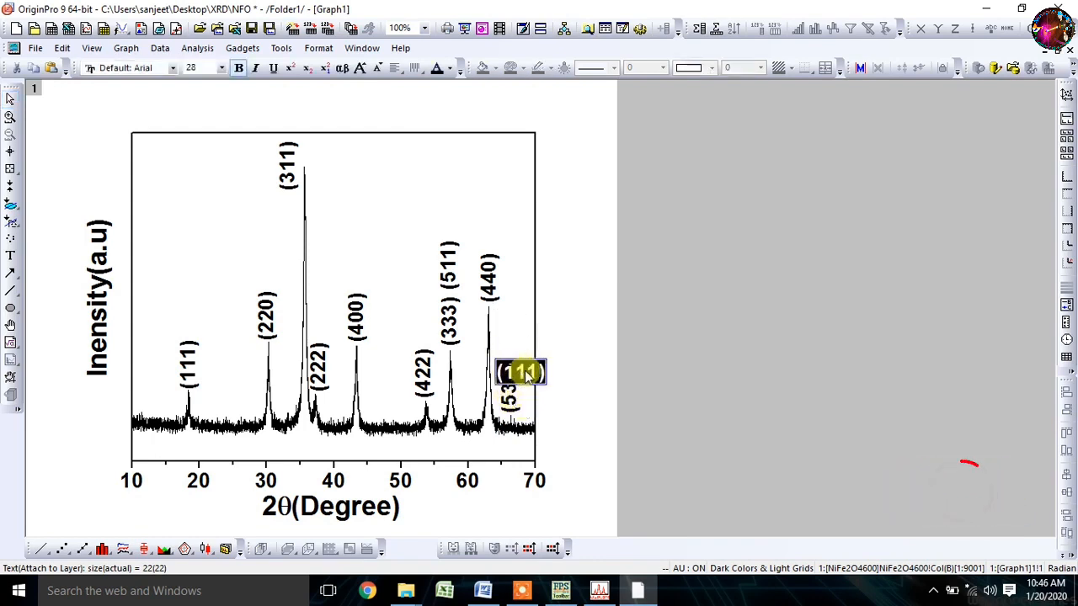
pyautogui.click(534, 372)
pyautogui.press('BackSpace')
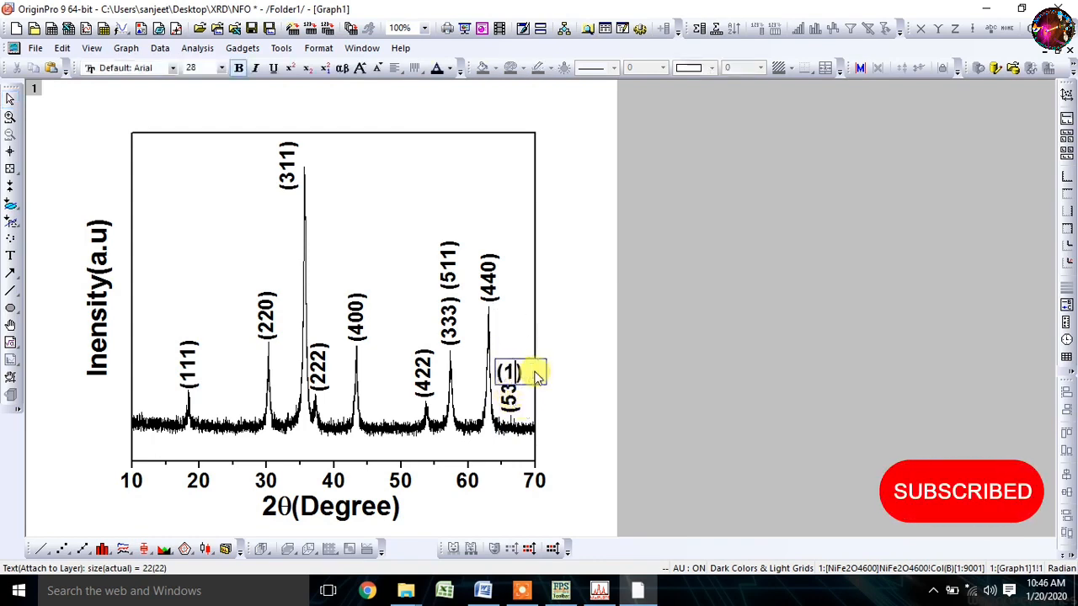
pyautogui.press('BackSpace')
pyautogui.write('43')
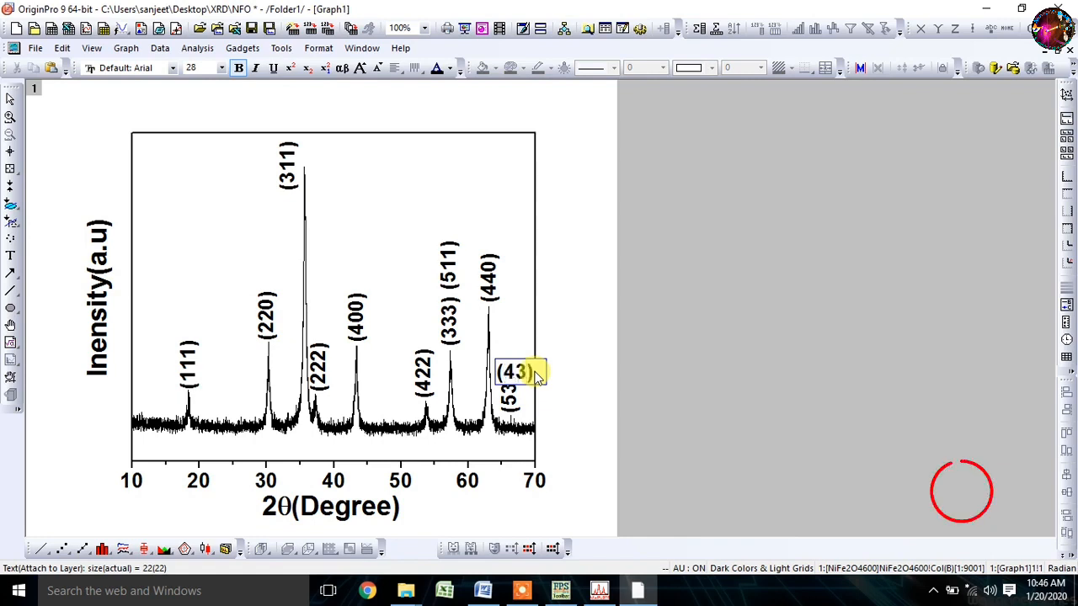
pyautogui.press('BackSpace')
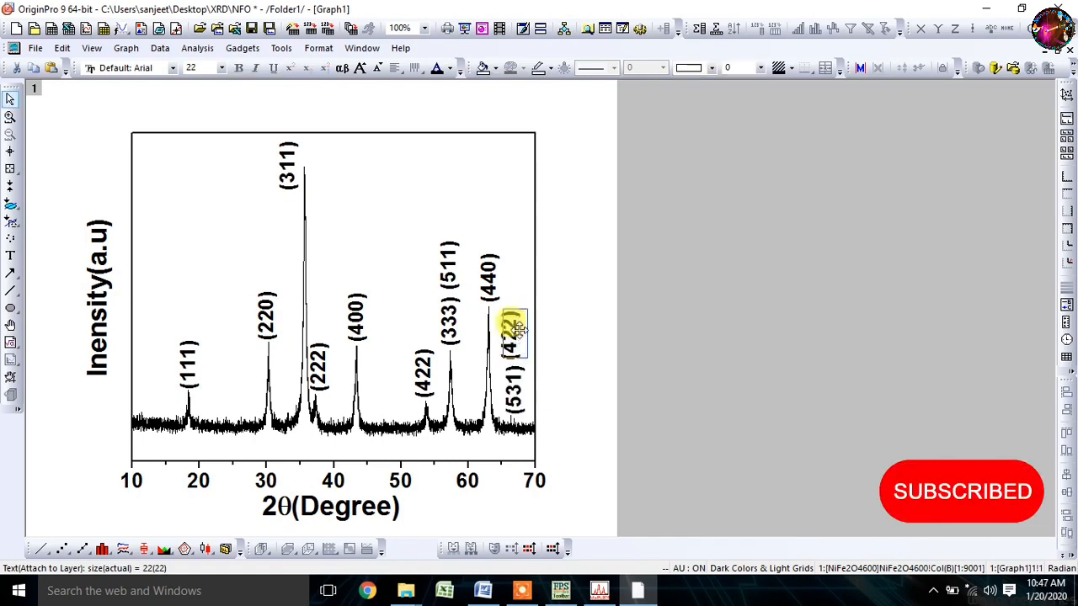
pyautogui.moveTo(520, 330); pyautogui.dragTo(520, 329)
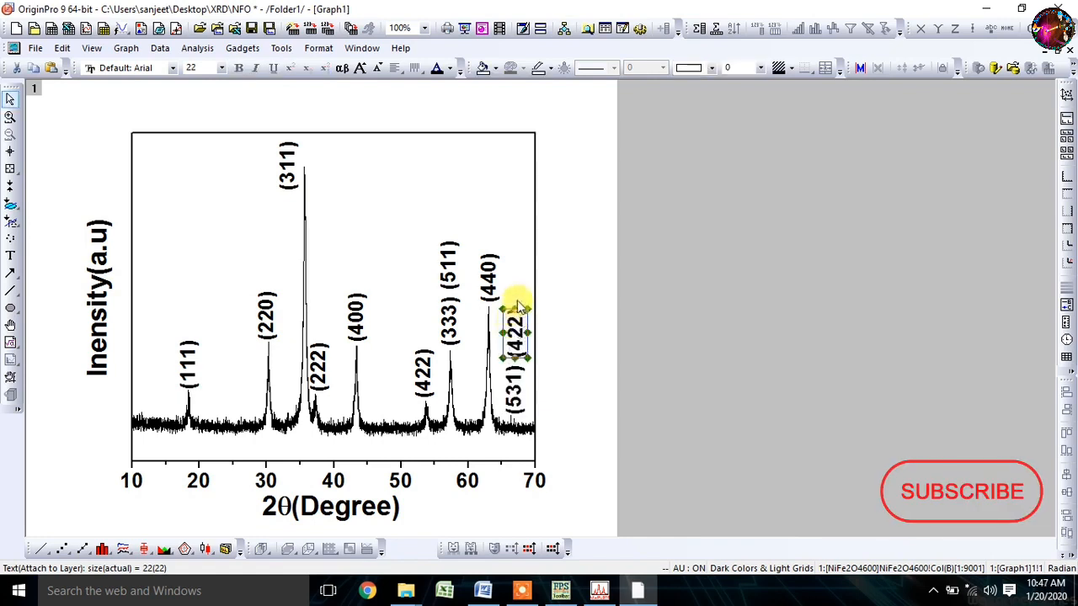
pyautogui.click(516, 293)
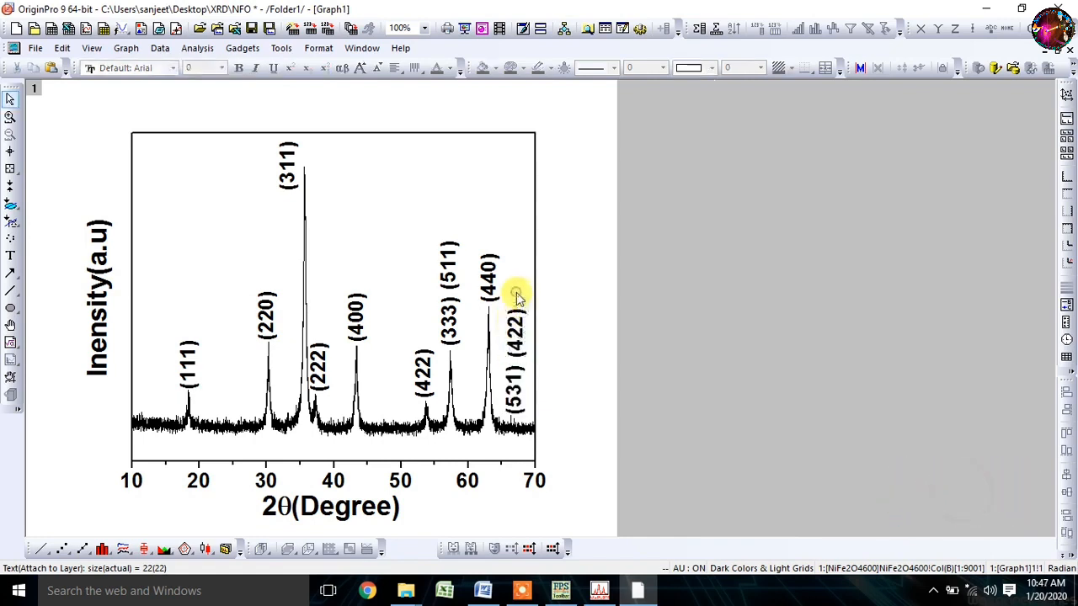
# - Move the Y axis title closer to the axis, and switch to WinPLOTR and back to compare the peak labels
pyautogui.click(99, 280)
pyautogui.moveTo(105, 267); pyautogui.dragTo(122, 282)
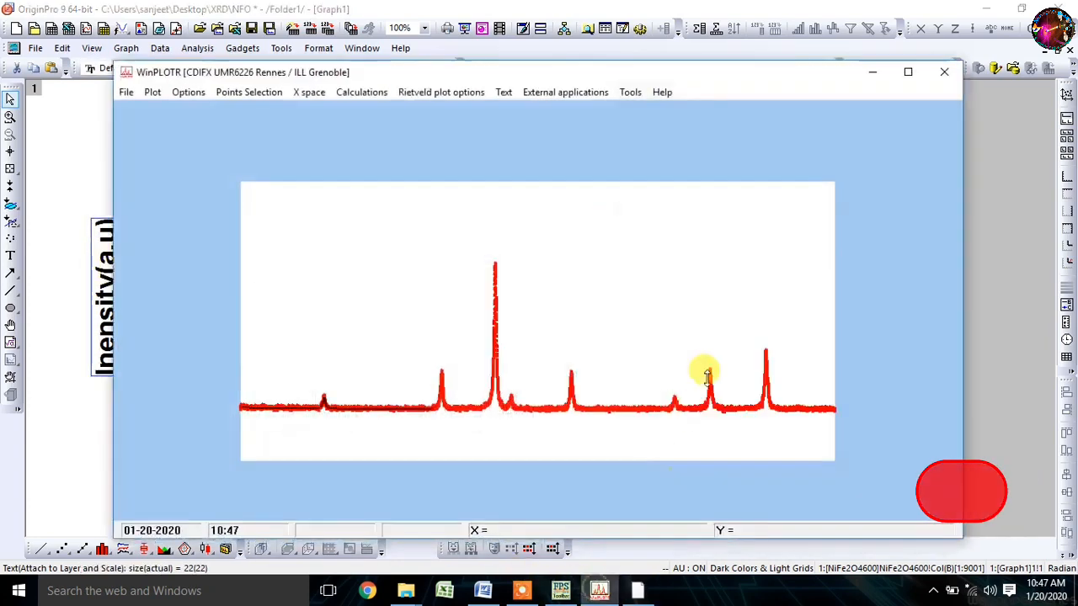
pyautogui.click(599, 590)
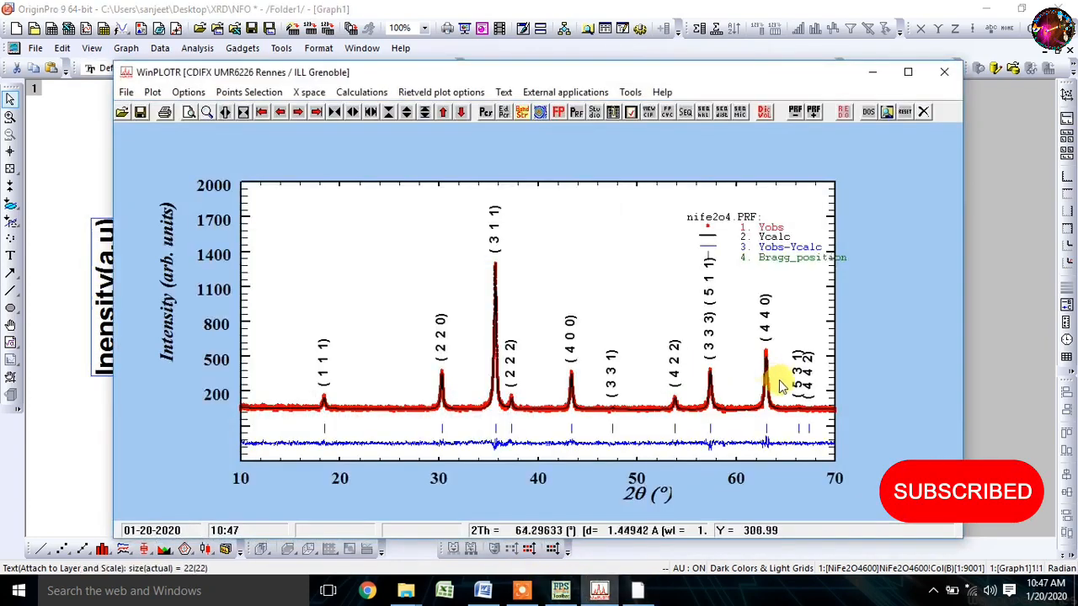
pyautogui.click(601, 586)
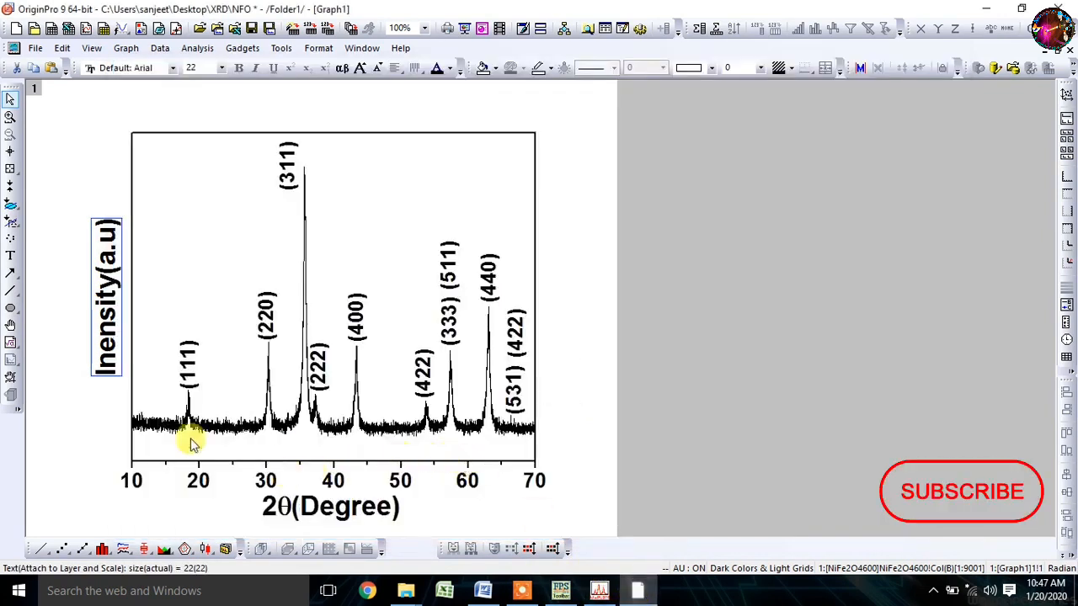